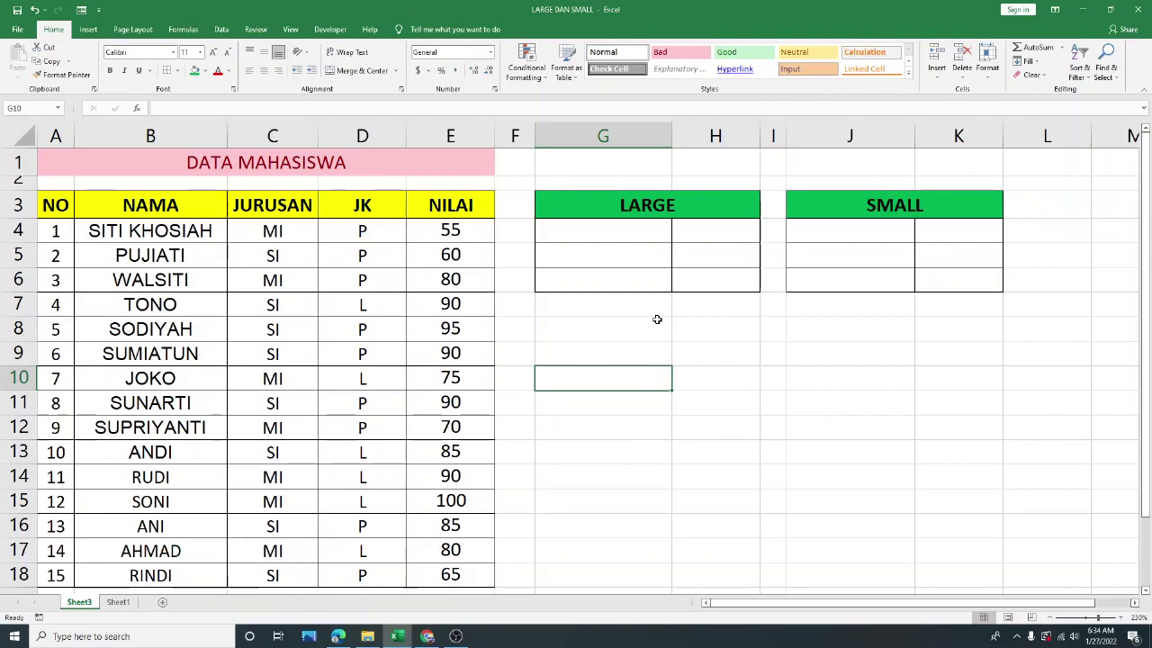
Examine the NILAI scores in E4:E18 and the empty LARGE and SMALL tables beside the student data.
click(648, 203)
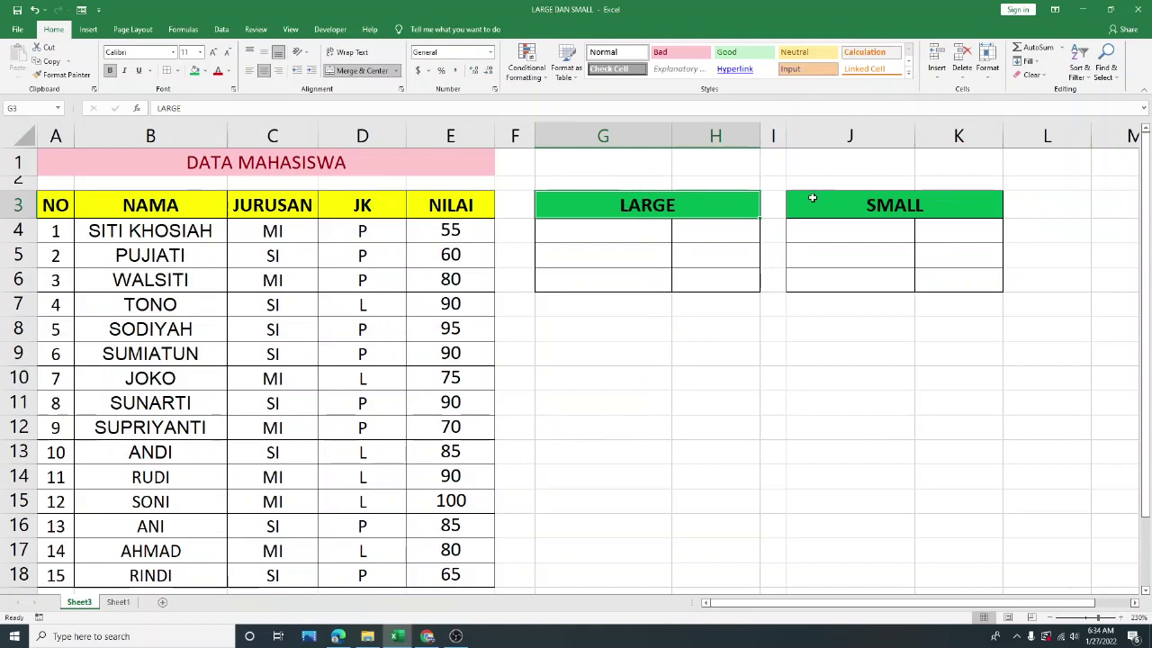
click(921, 205)
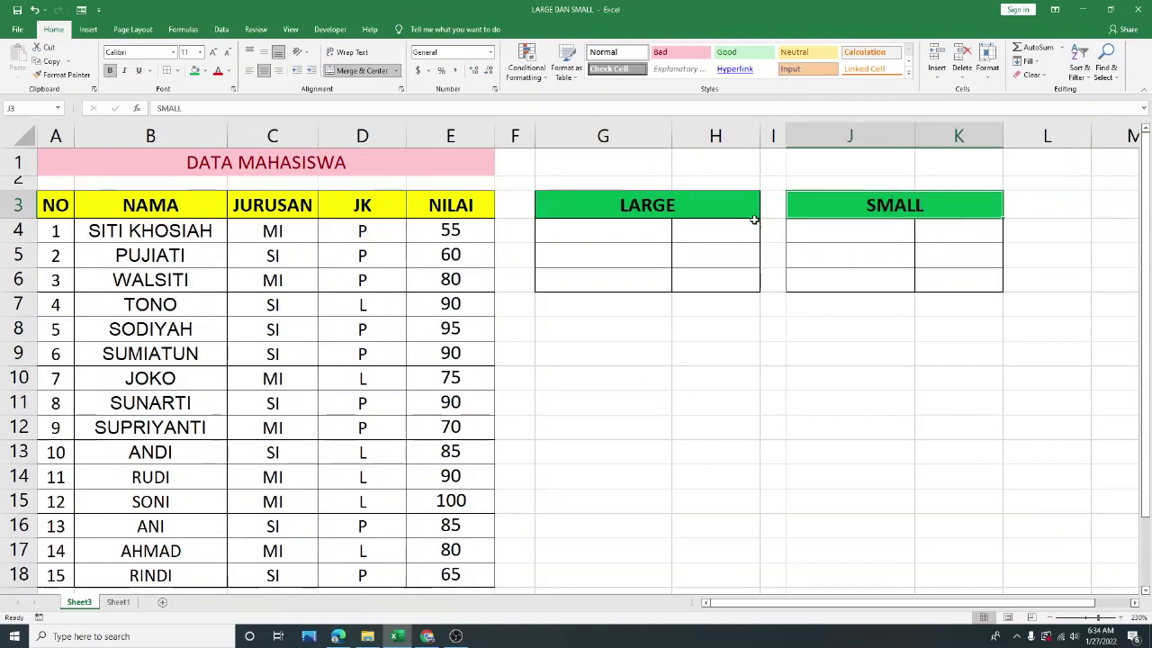
click(659, 205)
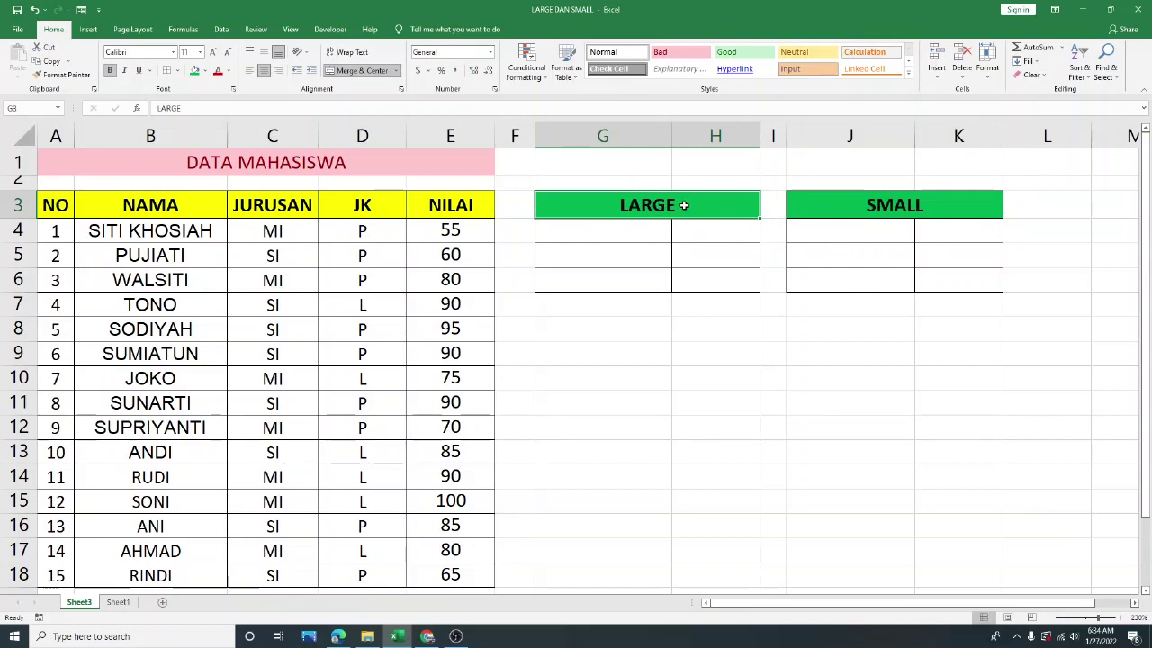
click(859, 207)
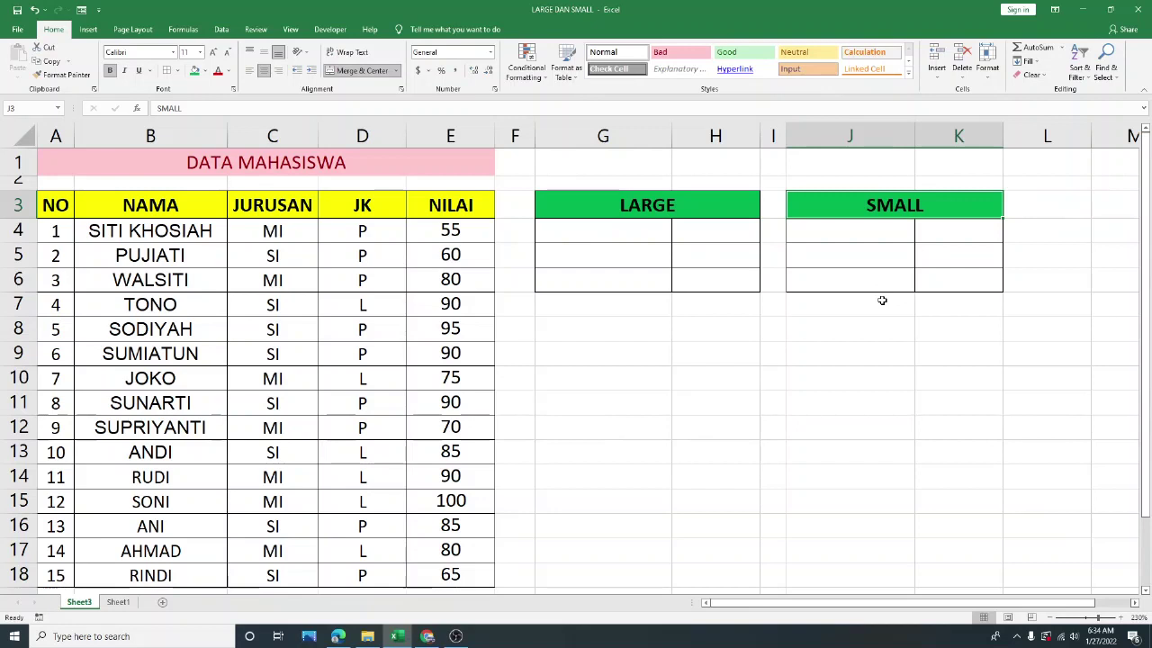
drag(437, 231, 448, 567)
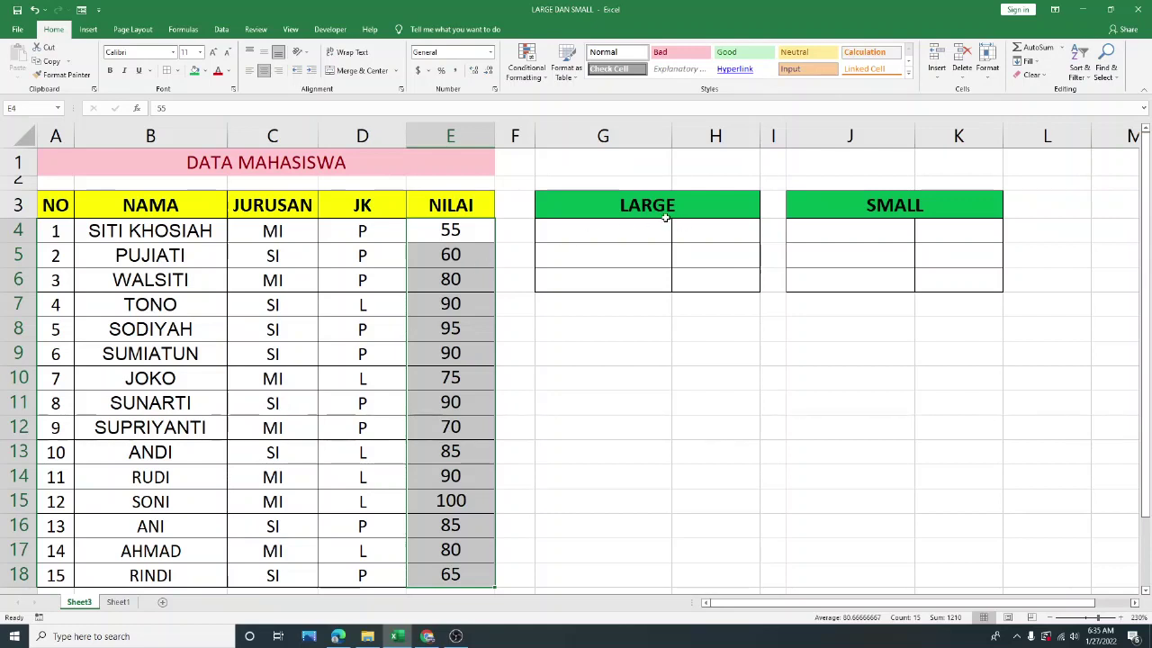
drag(663, 197, 673, 283)
drag(860, 205, 862, 280)
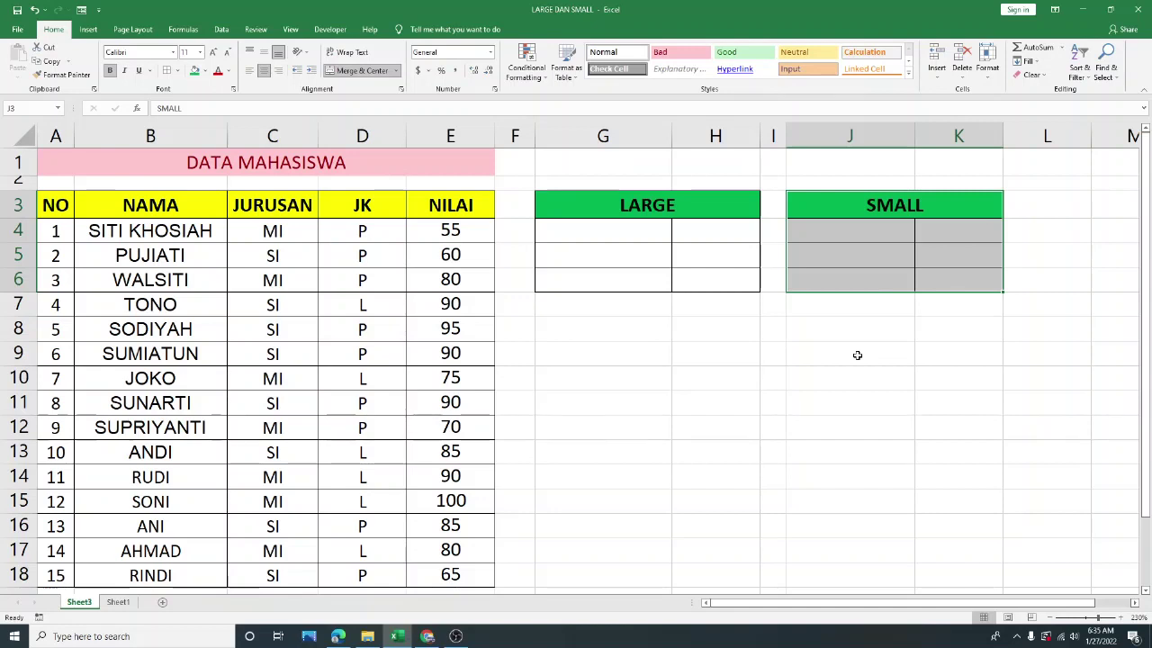
click(731, 216)
click(841, 201)
click(715, 208)
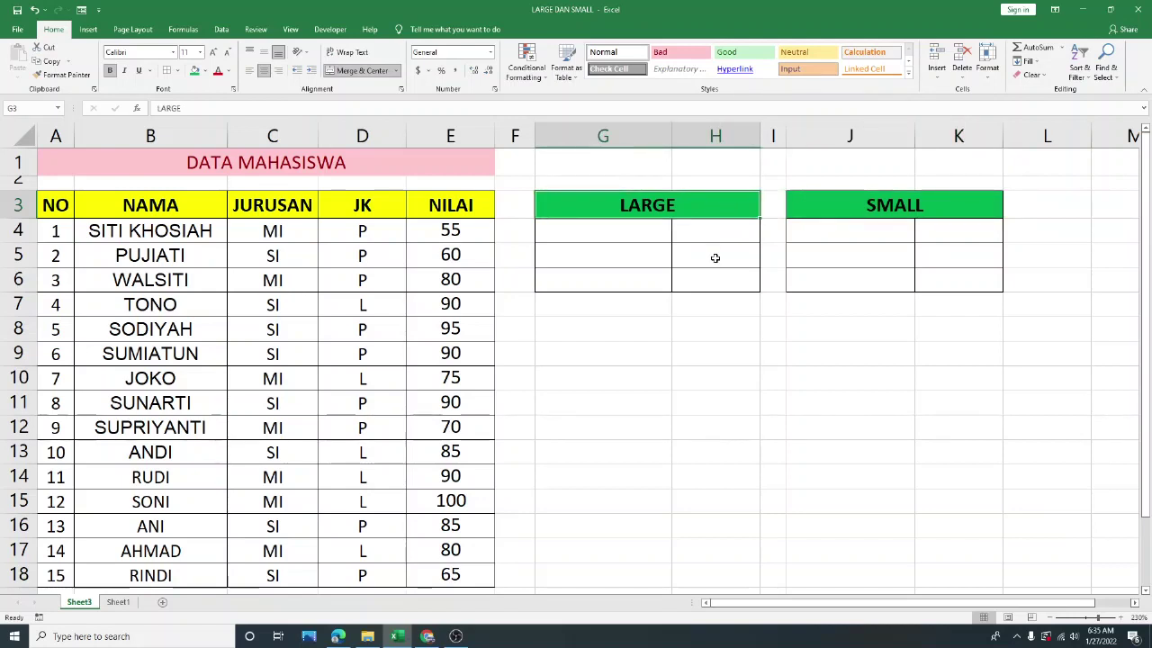
Enter the label MAX in cell G1, above the LARGE table.
click(646, 162)
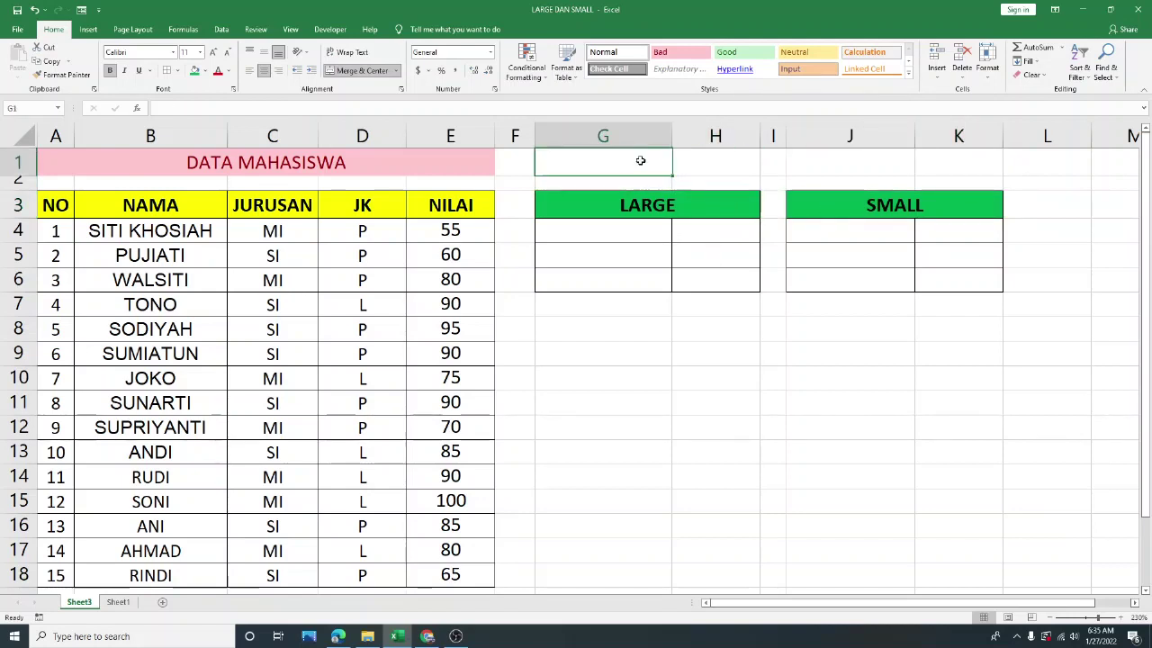
text(MAX)
click(629, 237)
click(620, 162)
click(639, 203)
click(639, 180)
click(638, 161)
Enter the label MIN in cell J1, above the SMALL table.
click(859, 165)
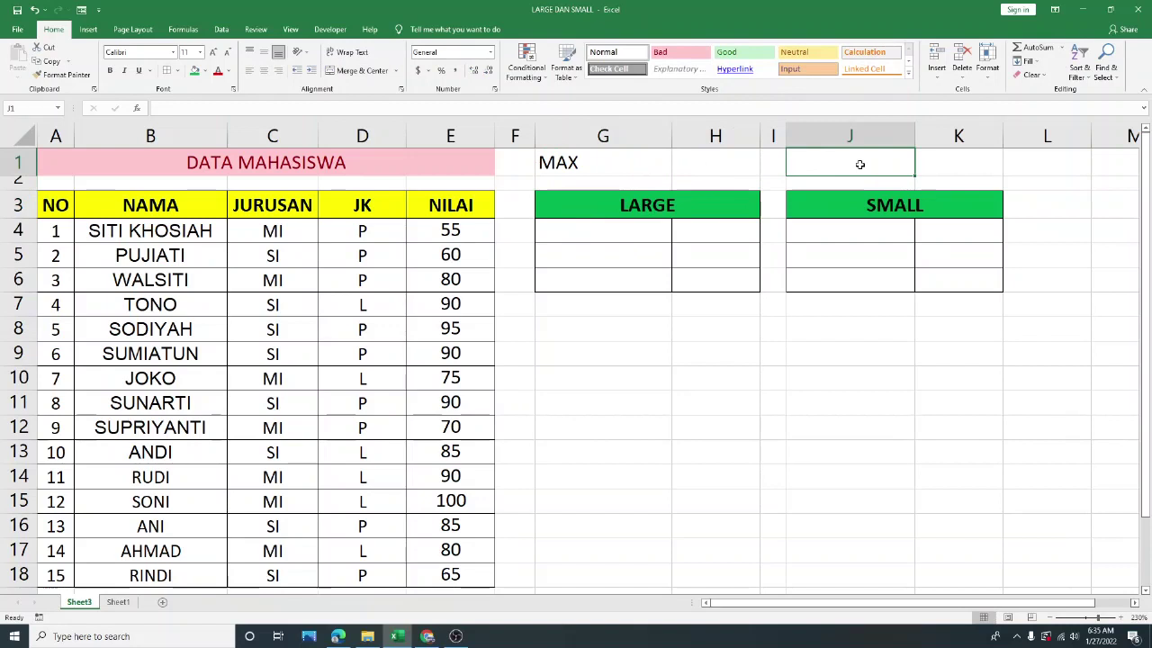
text(MIN)
click(810, 304)
click(804, 328)
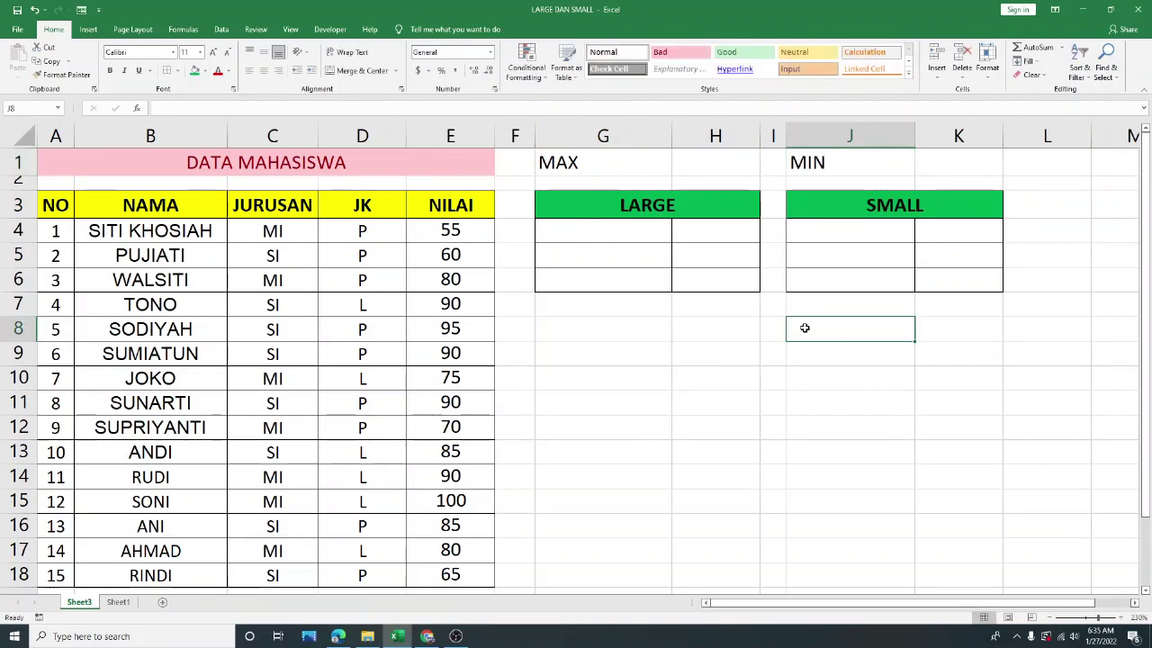
Compare the MAX label with the LARGE heading and the MIN label with the SMALL heading, including the NILAI range they apply to.
click(605, 163)
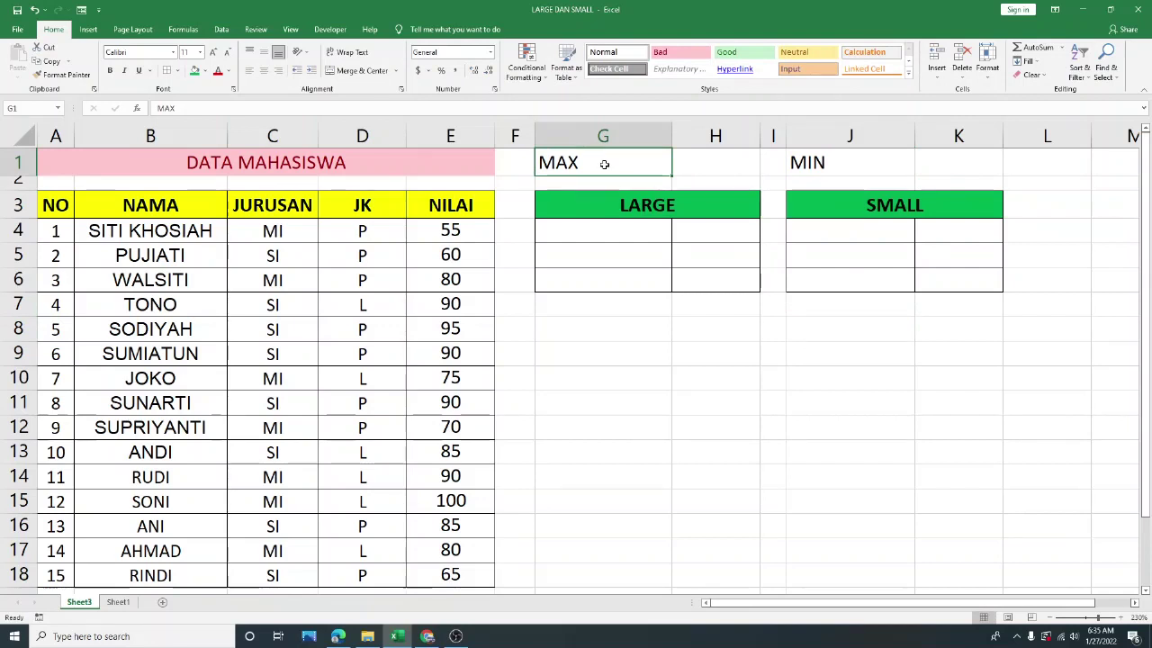
click(464, 232)
drag(460, 255, 477, 574)
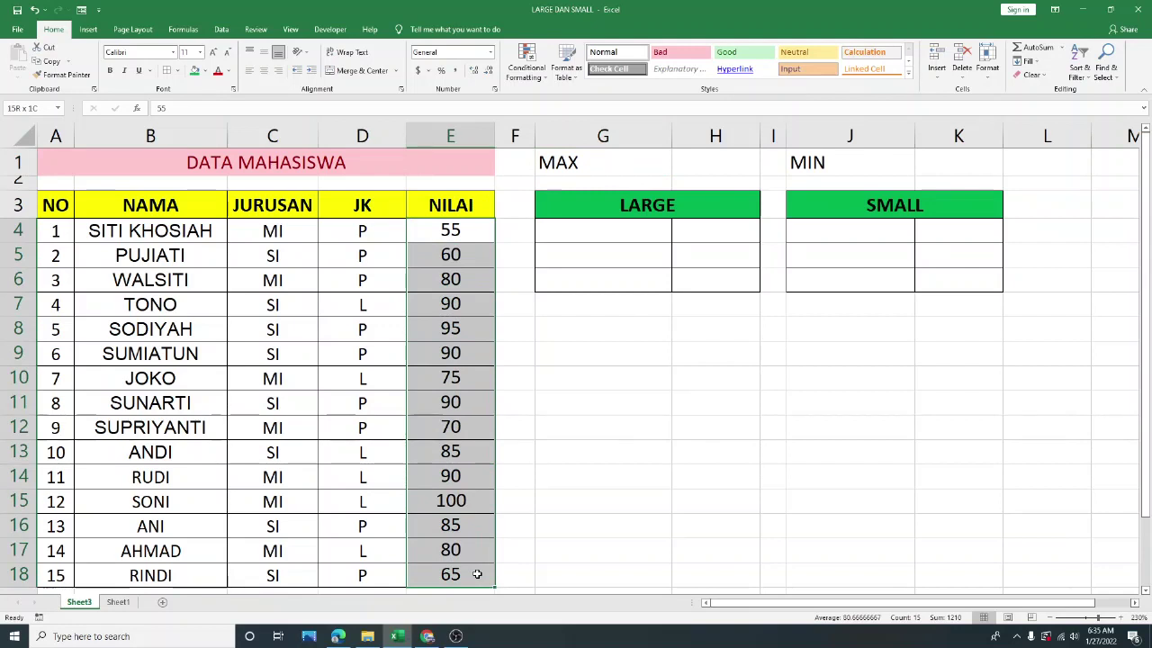
click(840, 164)
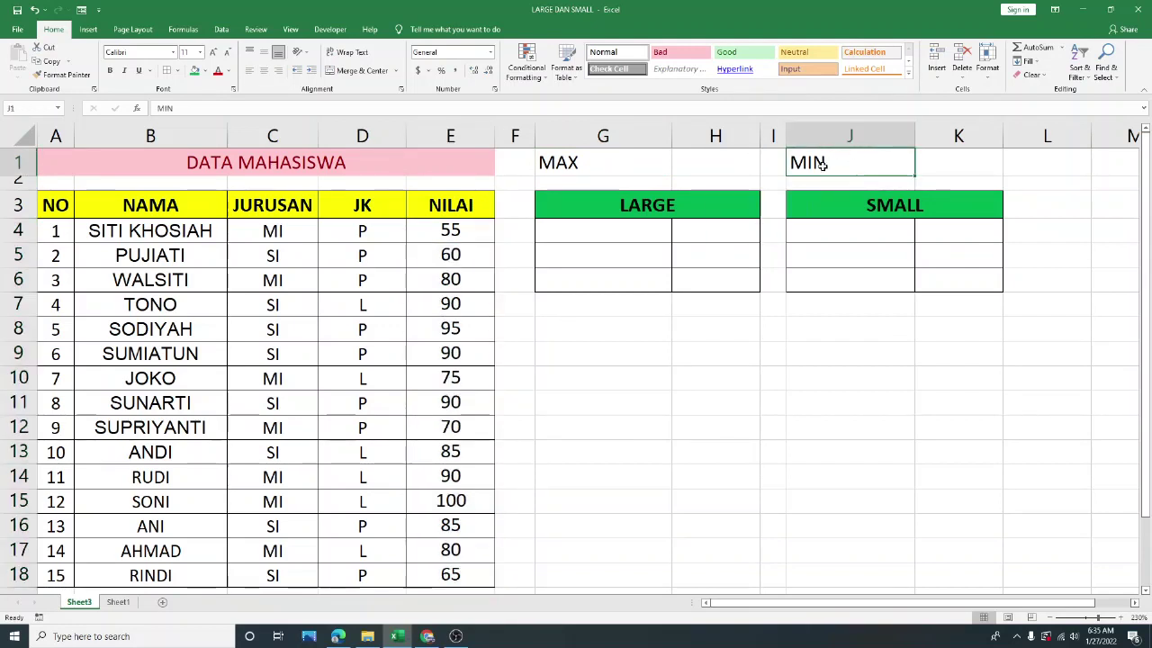
click(475, 238)
drag(476, 241, 491, 580)
click(635, 158)
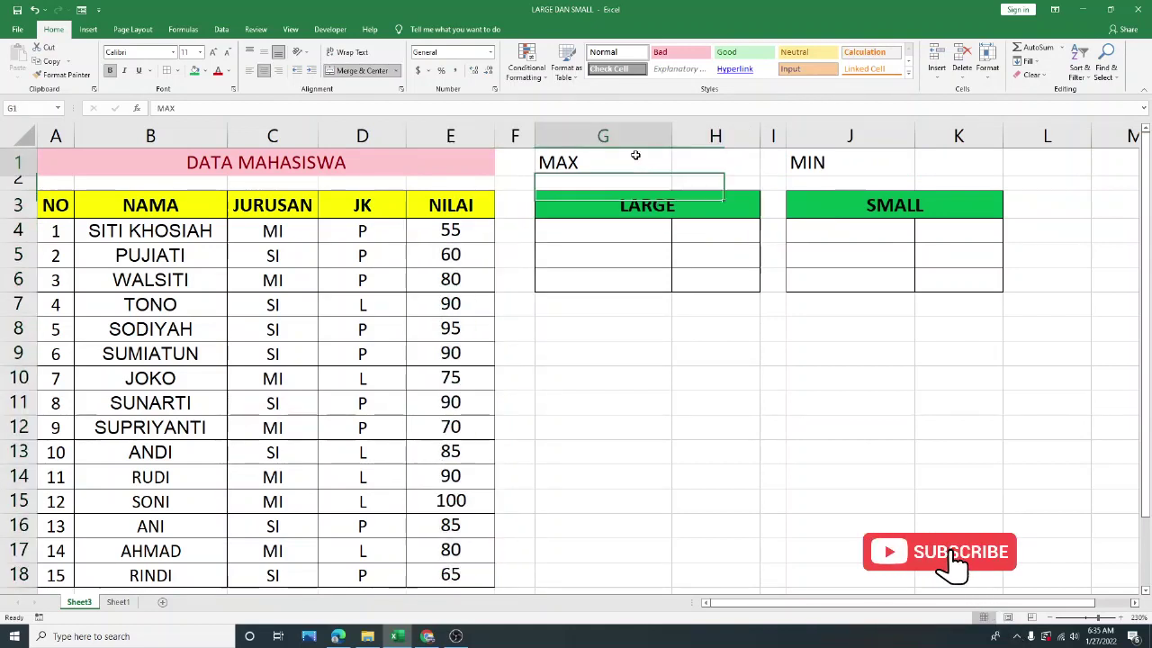
click(643, 206)
click(628, 158)
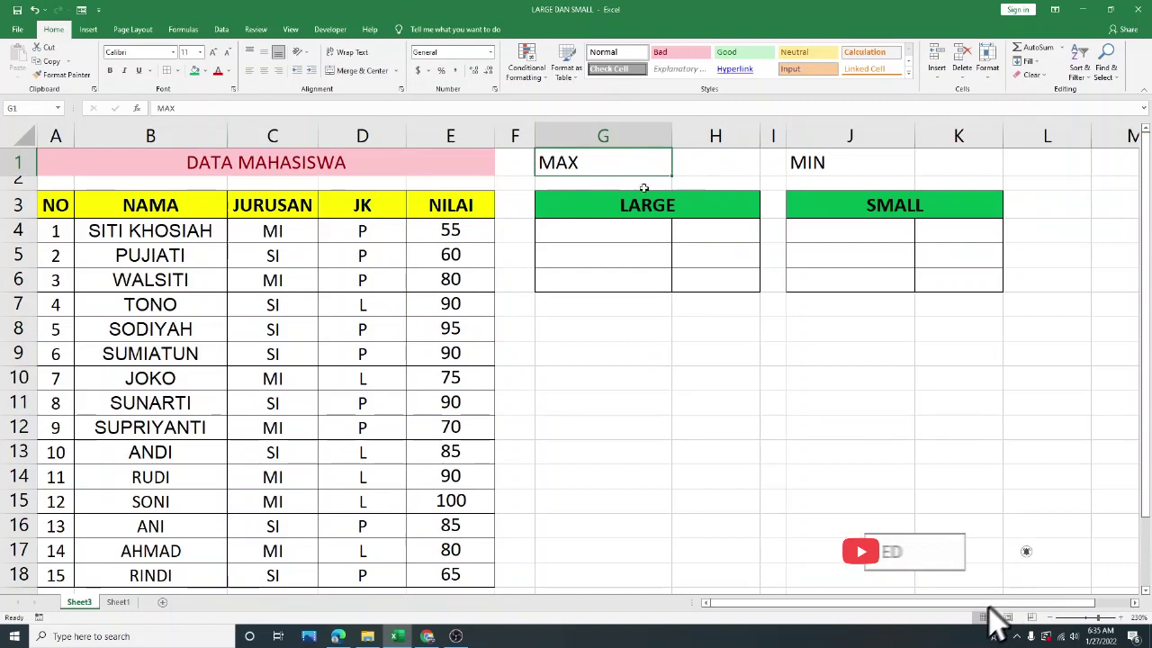
click(649, 206)
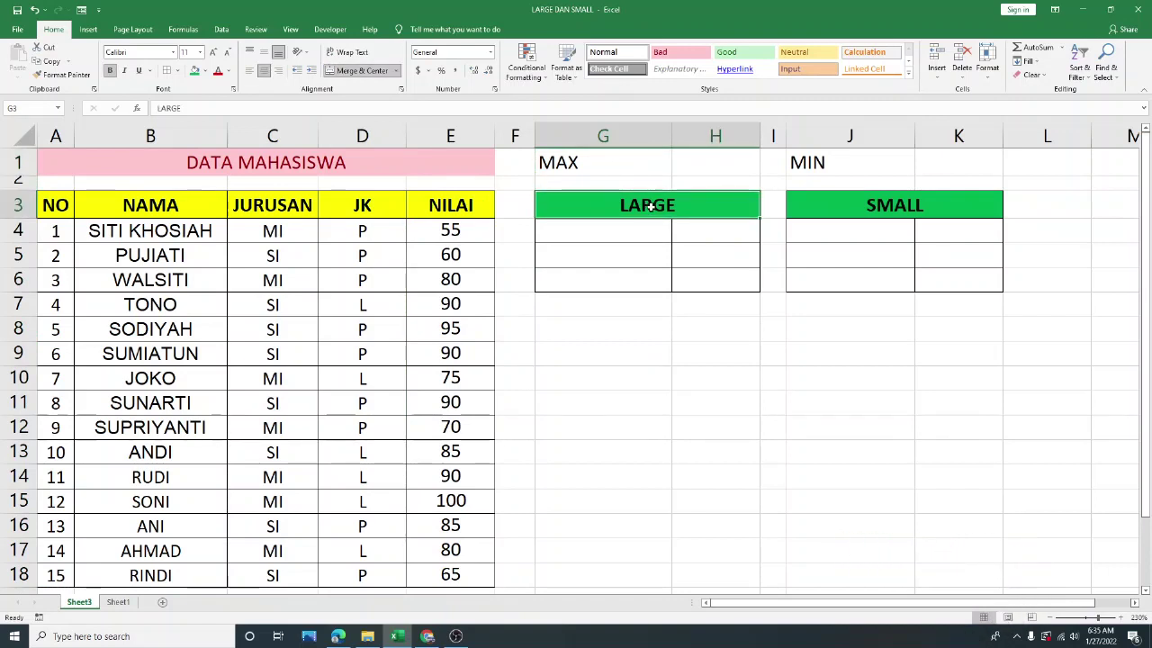
click(846, 157)
click(878, 198)
click(861, 159)
click(871, 206)
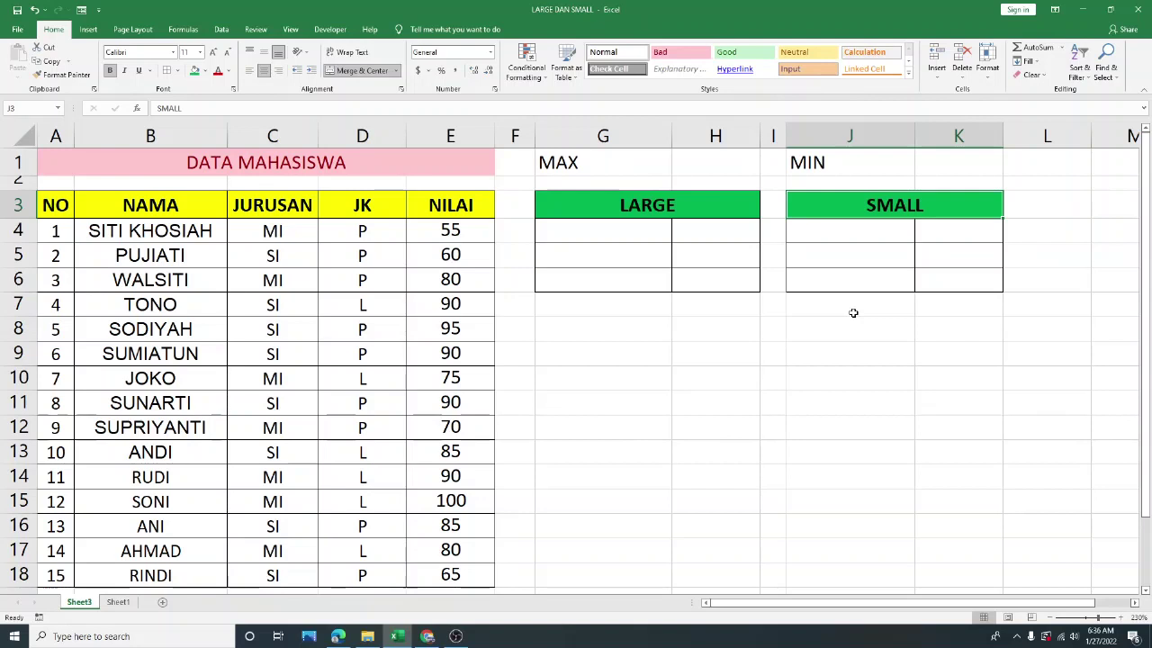
click(751, 208)
click(846, 206)
click(735, 203)
click(813, 200)
click(683, 201)
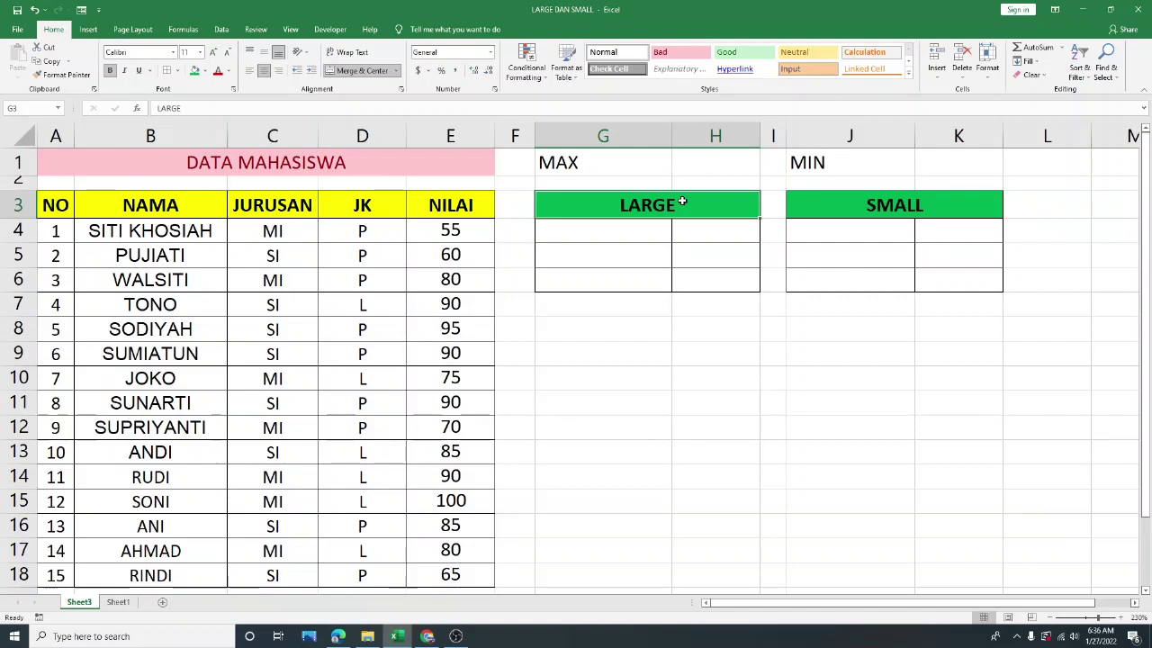
Review the NILAI scores in E4:E18 as the data range for ranking with the LARGE and SMALL functions.
drag(453, 227, 463, 577)
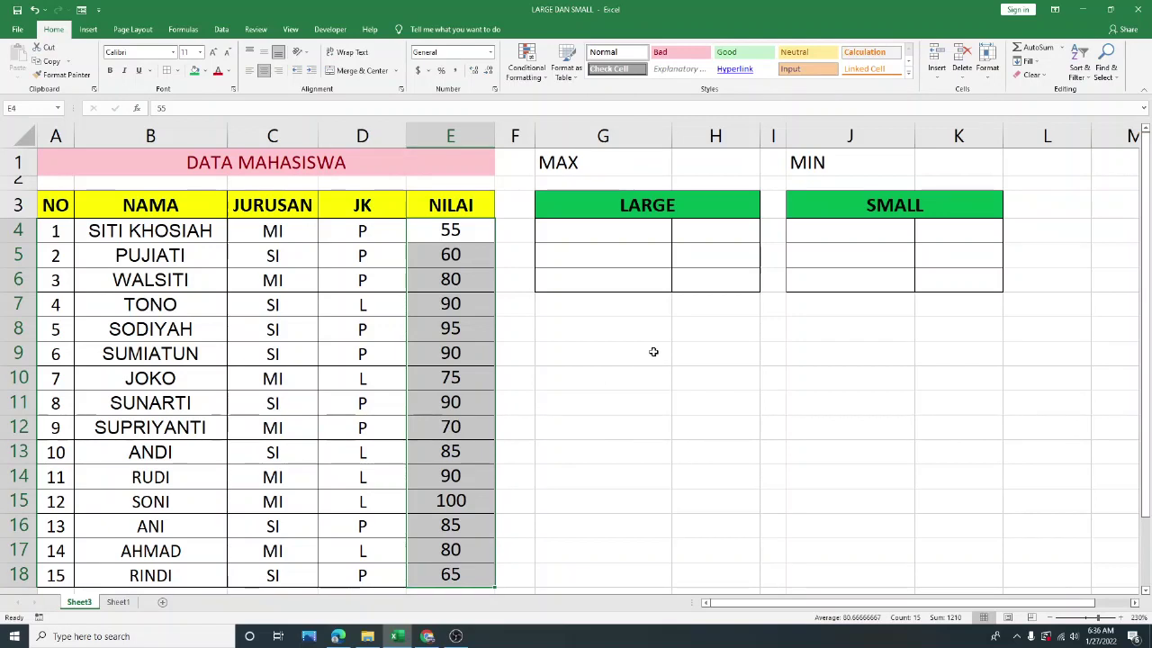
click(604, 159)
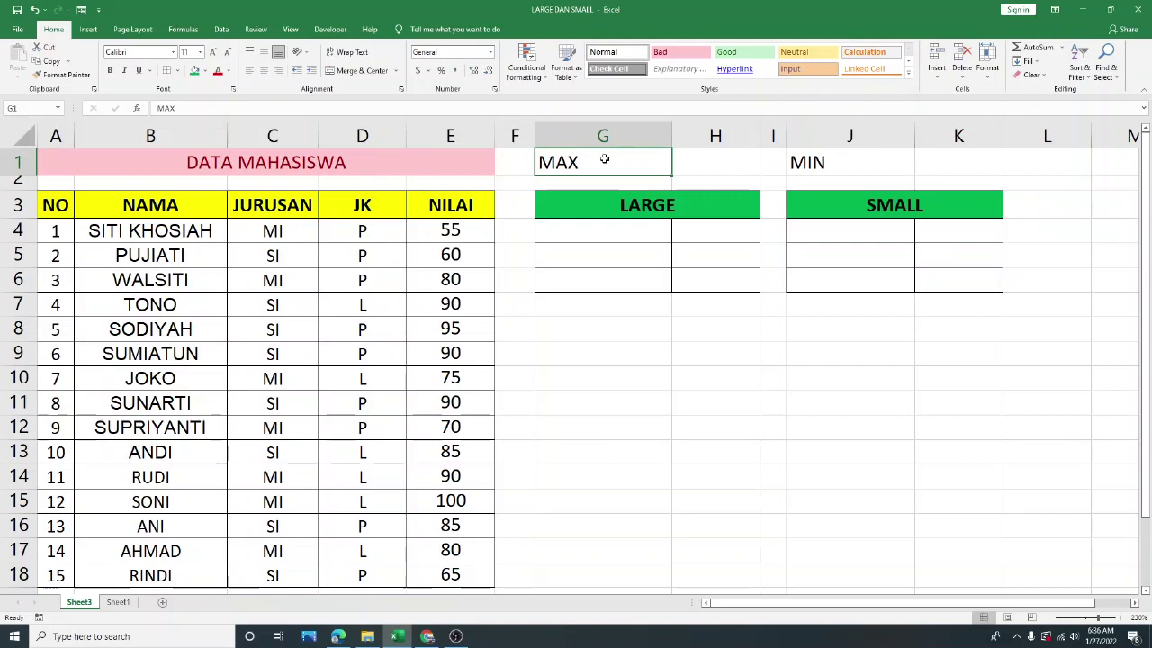
drag(474, 236, 477, 587)
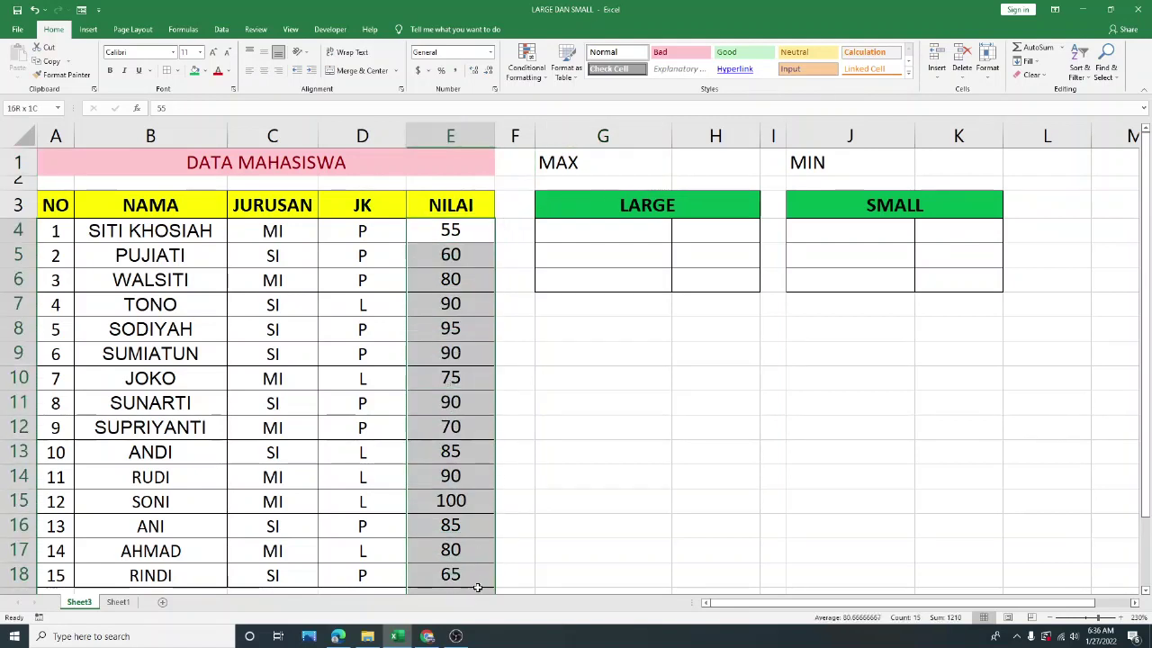
click(594, 452)
click(603, 155)
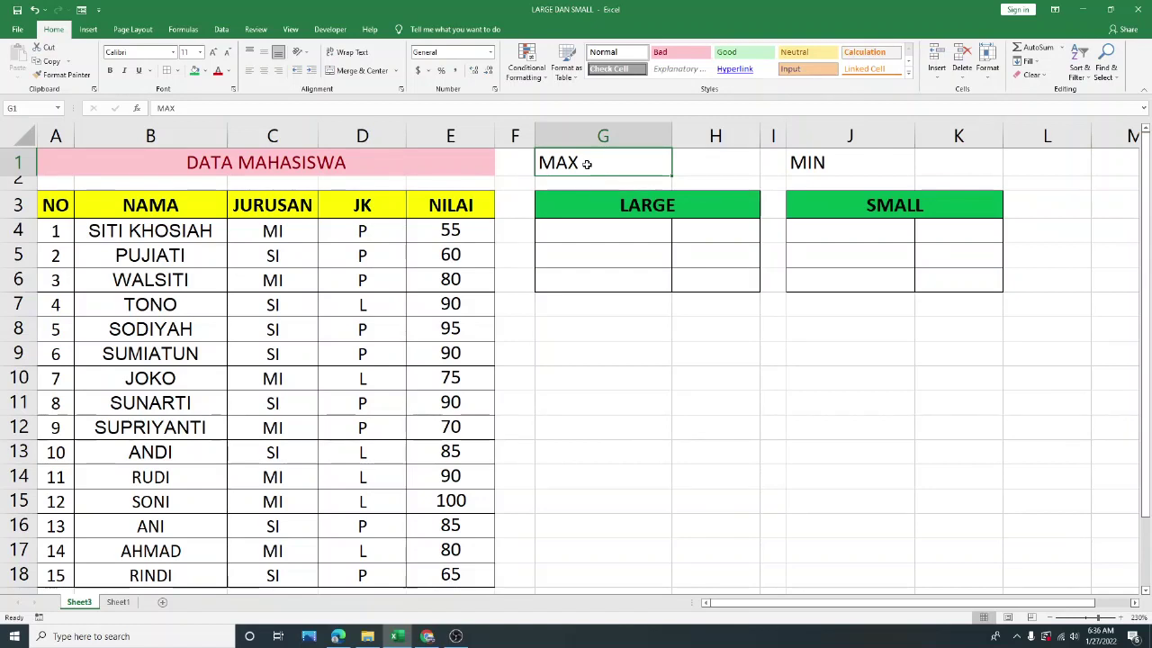
click(921, 225)
click(880, 169)
click(878, 206)
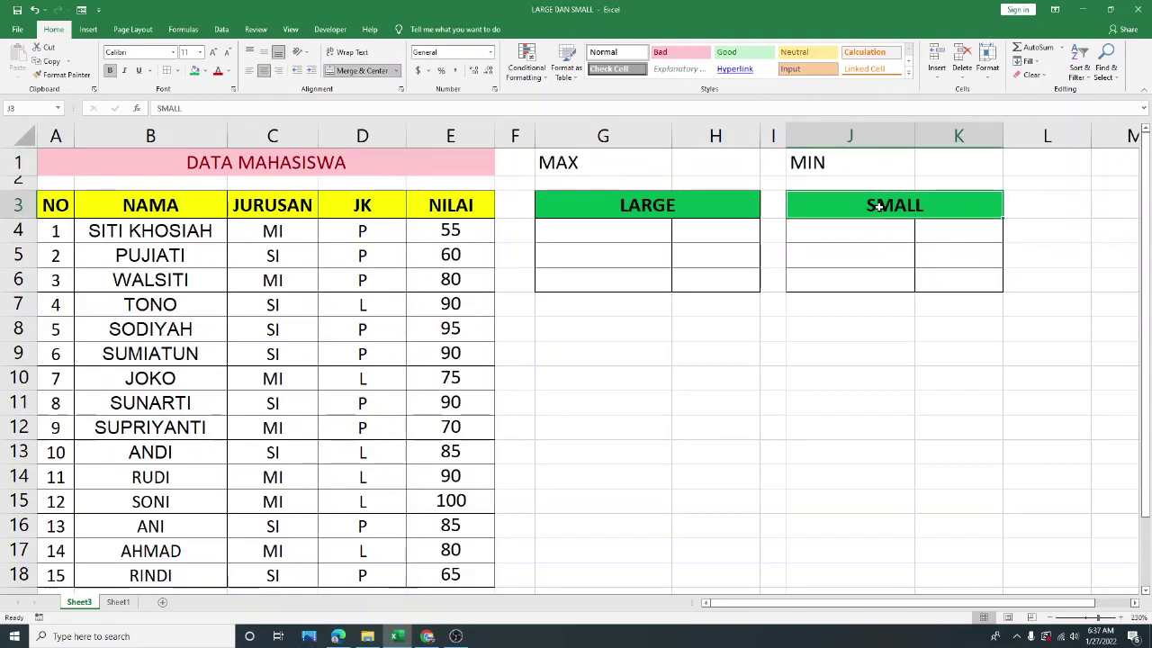
drag(417, 228, 452, 576)
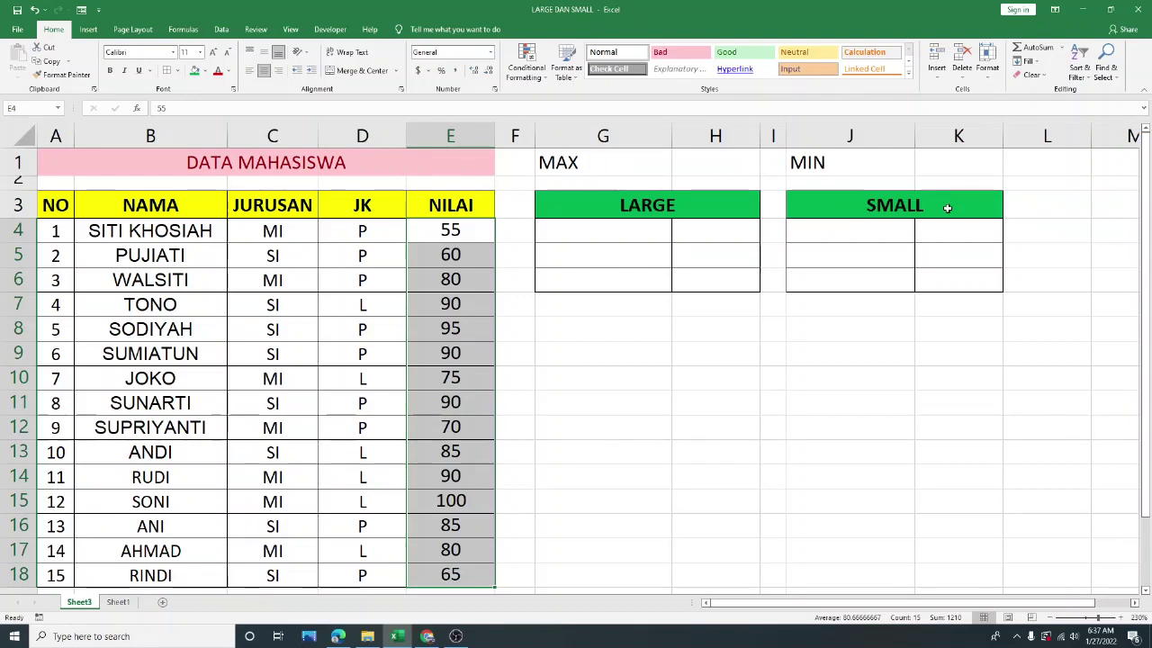
click(868, 173)
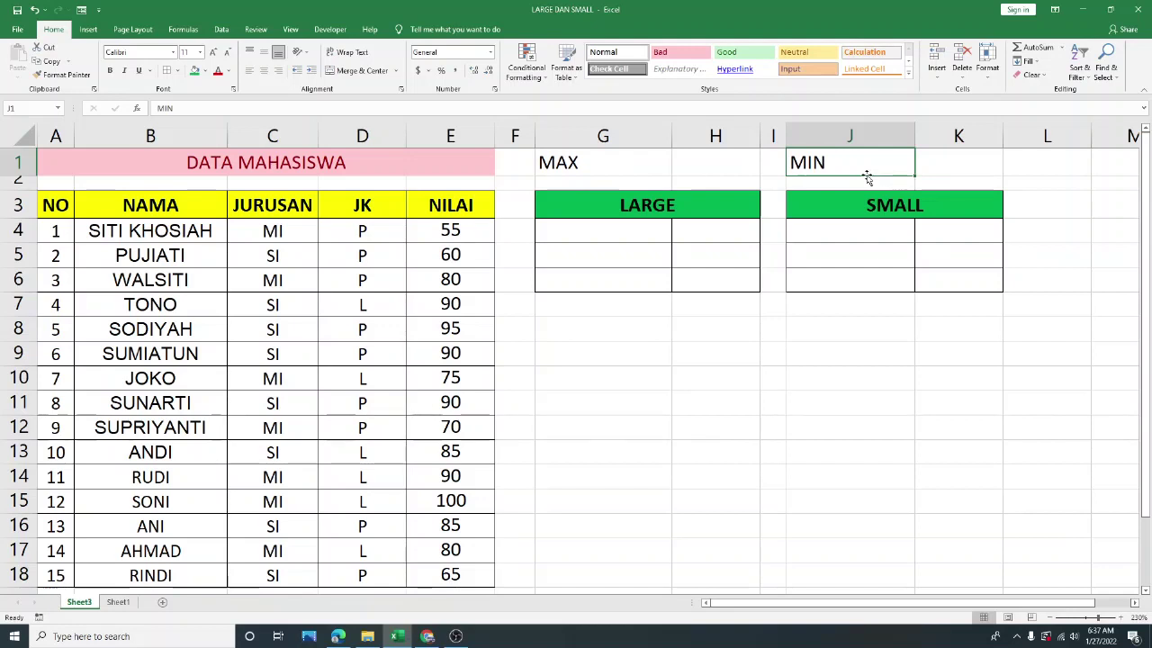
drag(481, 239, 478, 567)
click(617, 385)
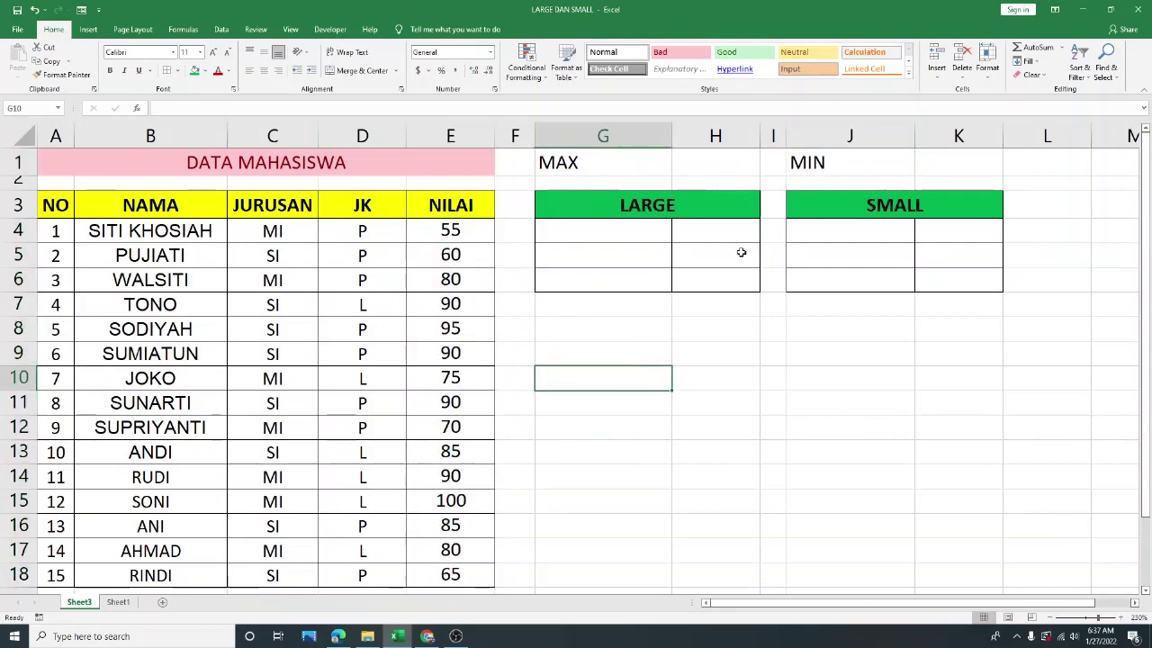
click(664, 157)
click(652, 214)
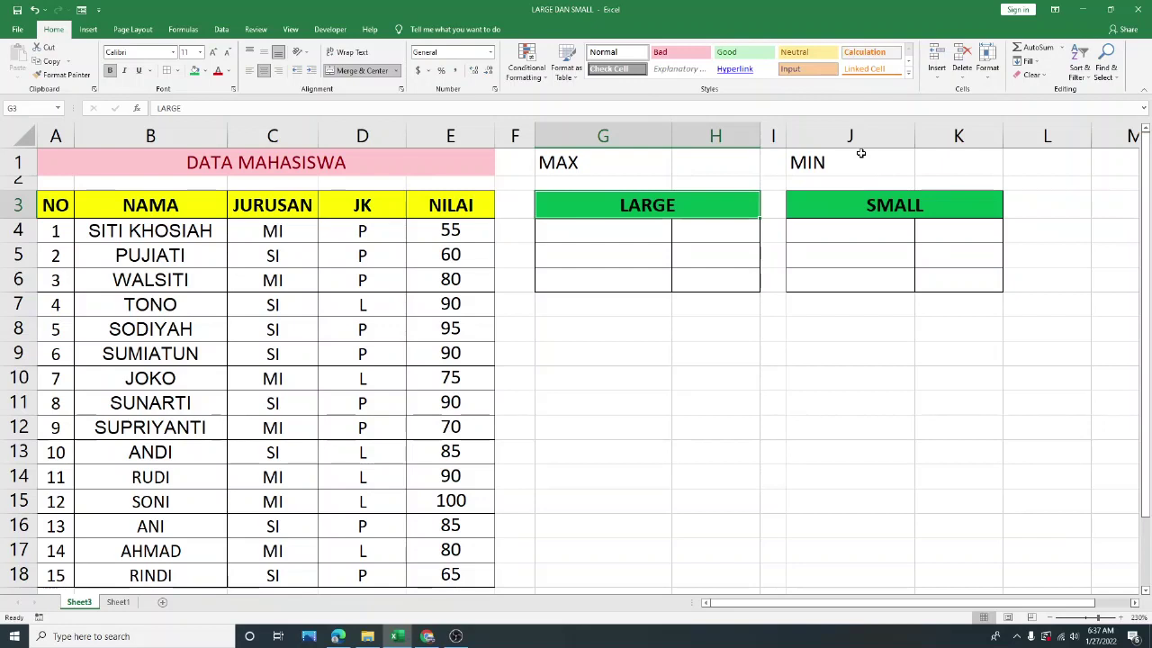
click(879, 200)
click(681, 196)
click(857, 194)
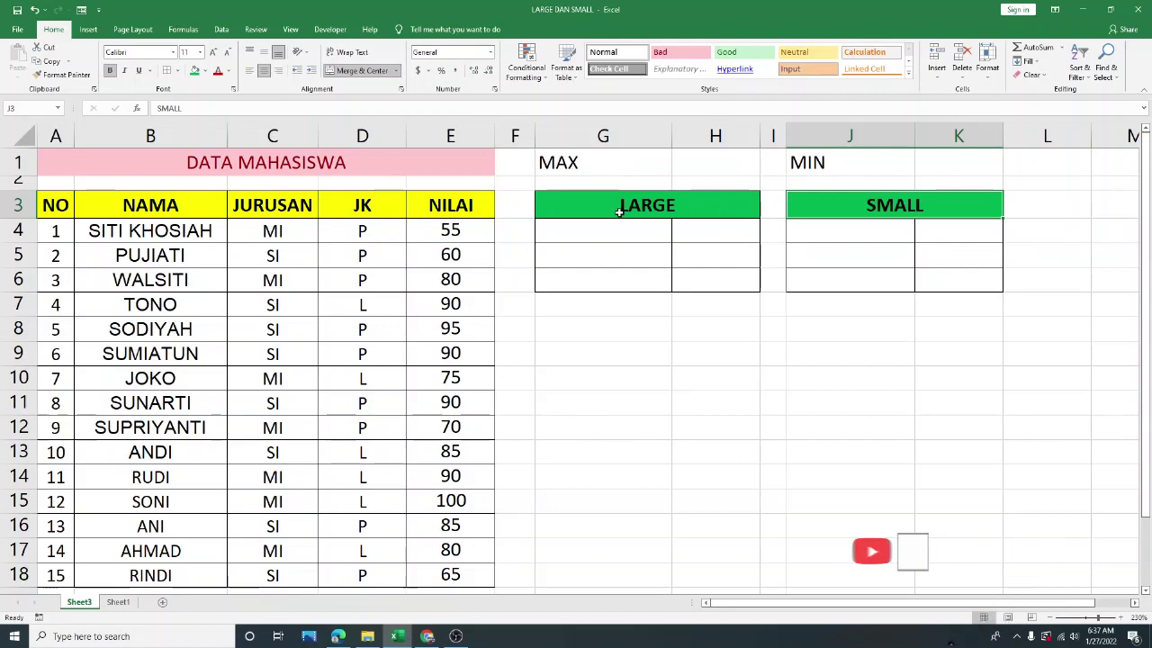
click(756, 211)
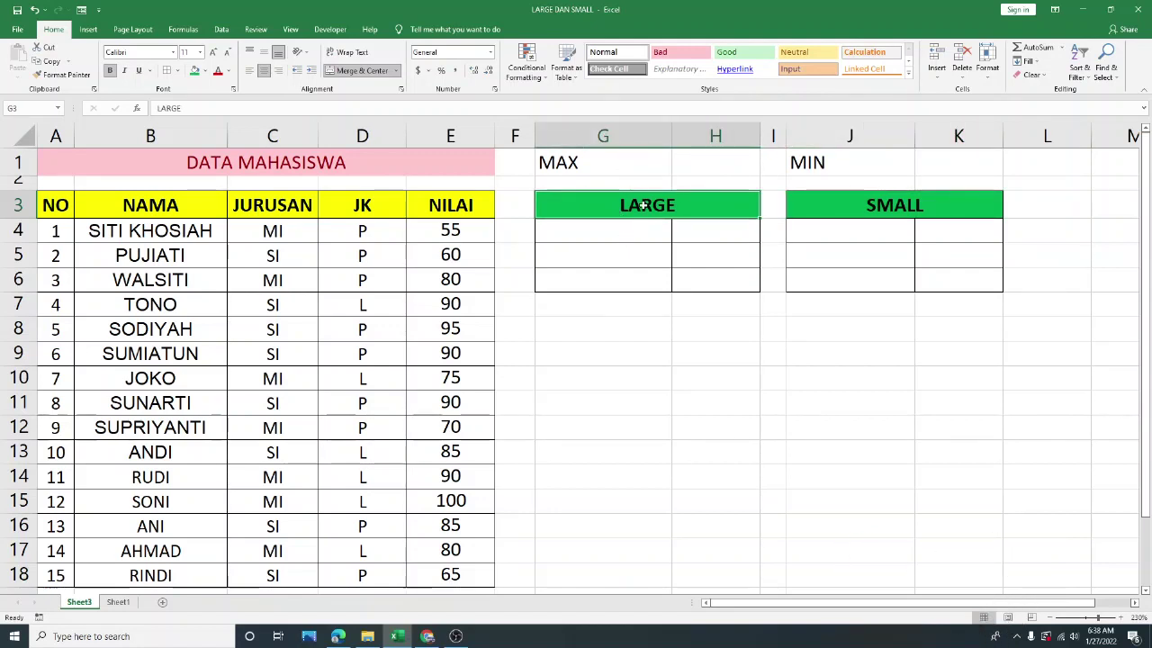
drag(423, 250, 450, 333)
Enter the text NILAI KE-1 in cell G4, the first row of the LARGE table.
click(624, 237)
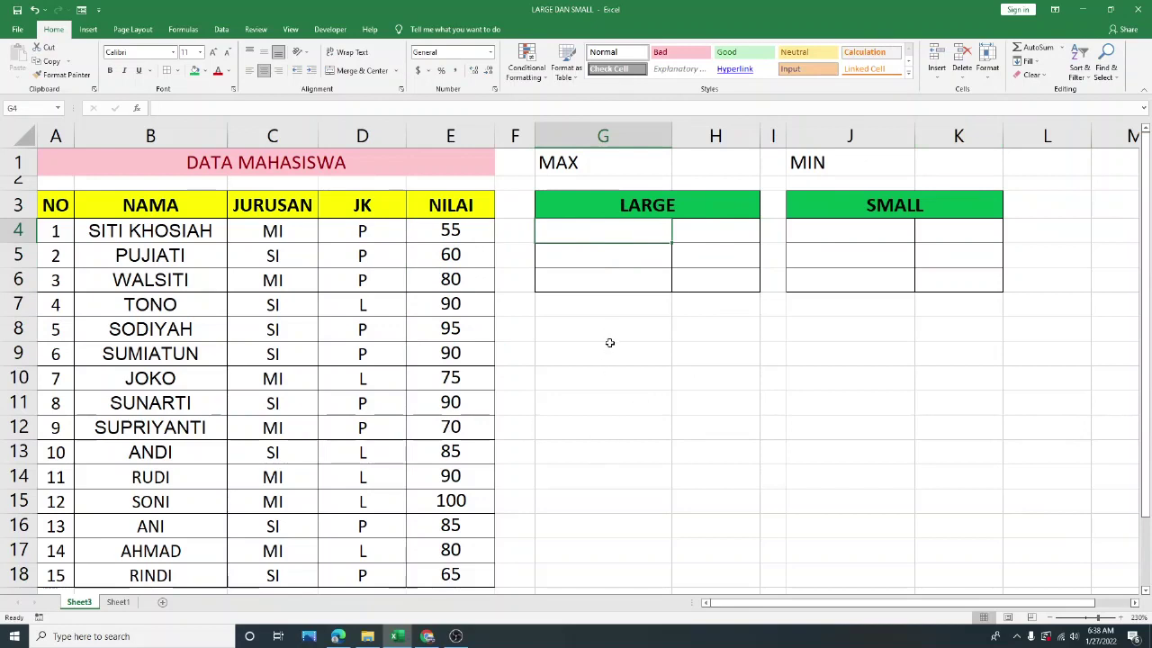
text(NI)
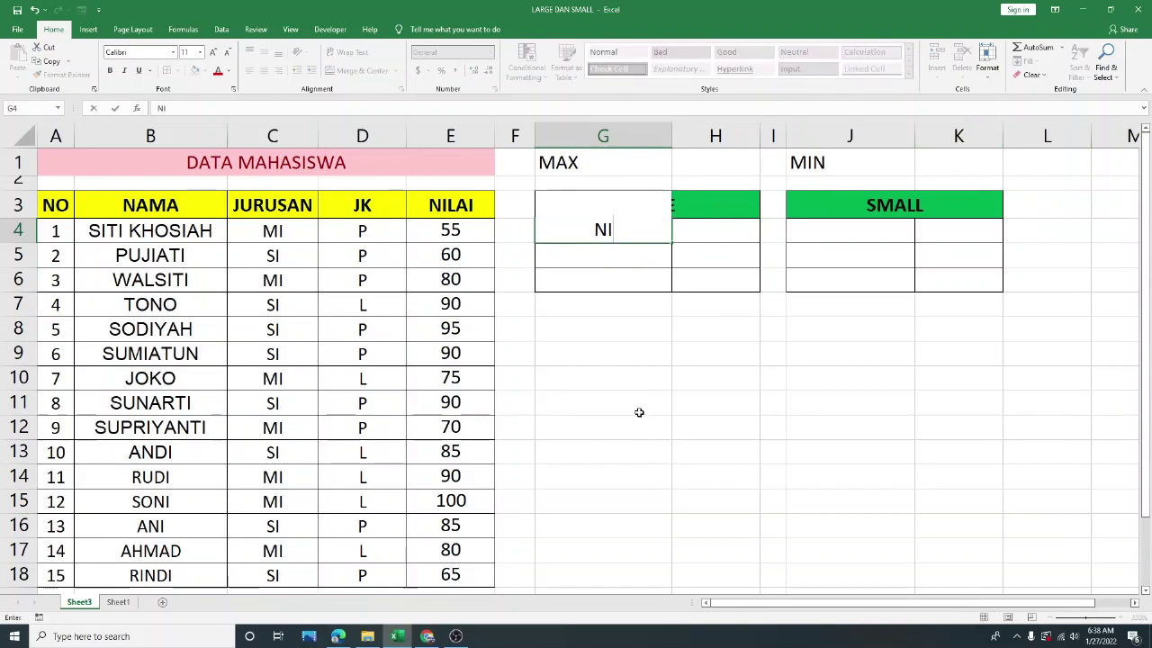
text(LAI)
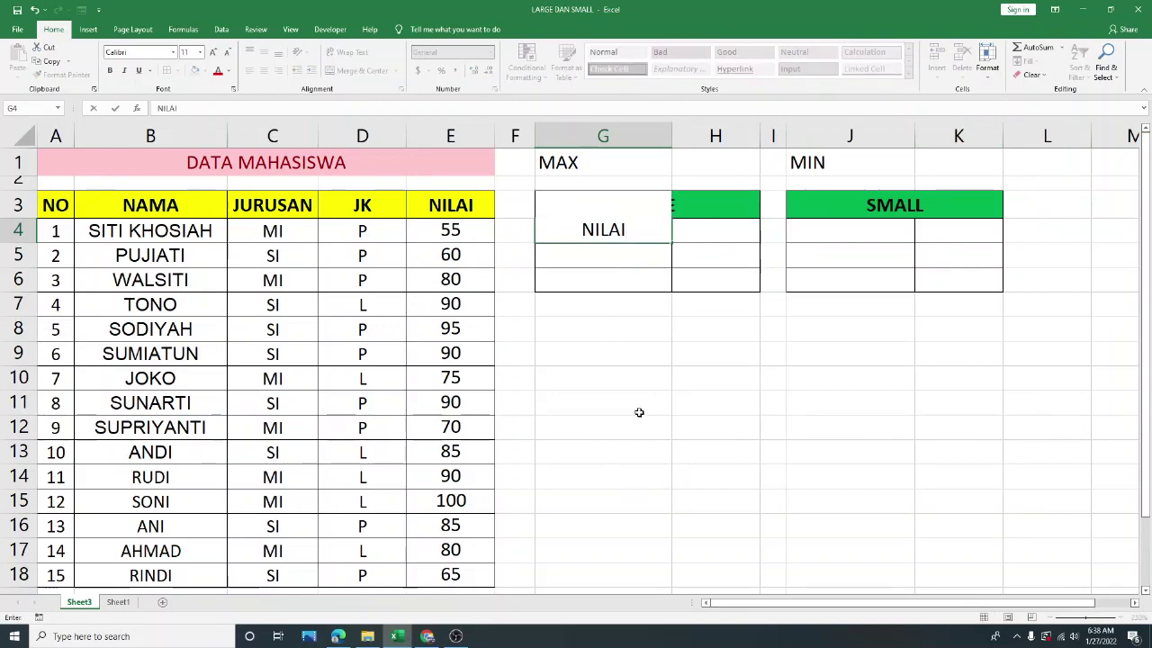
text( KE)
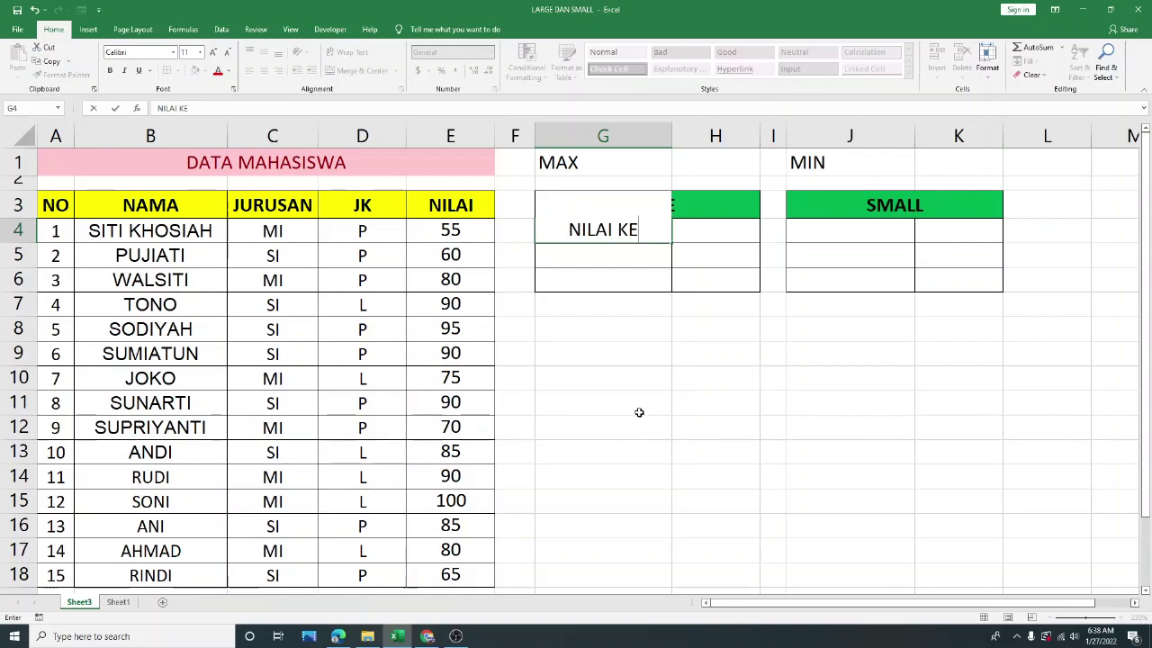
text(-1)
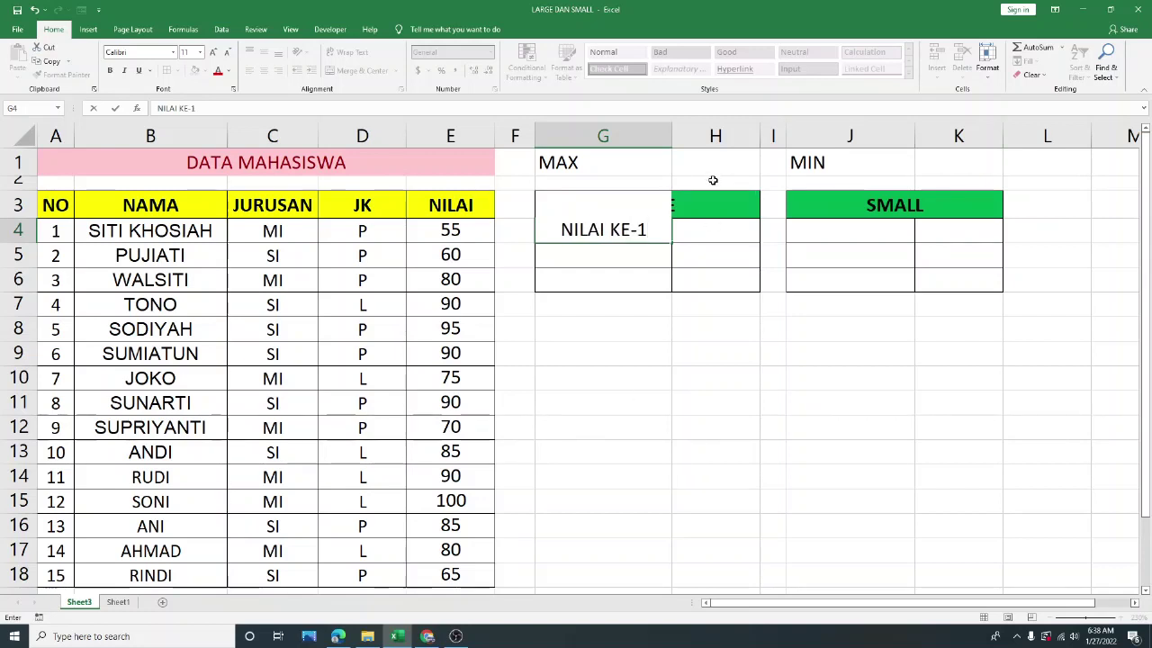
Replace the word NILAI in the G4 label with TERBESAR so that it reads TERBESAR KE-1.
click(609, 228)
key(BackSpace)
key(BackSpace)
key(BackSpace)
key(BackSpace)
key(BackSpace)
key(BackSpace)
text(TERBESAR)
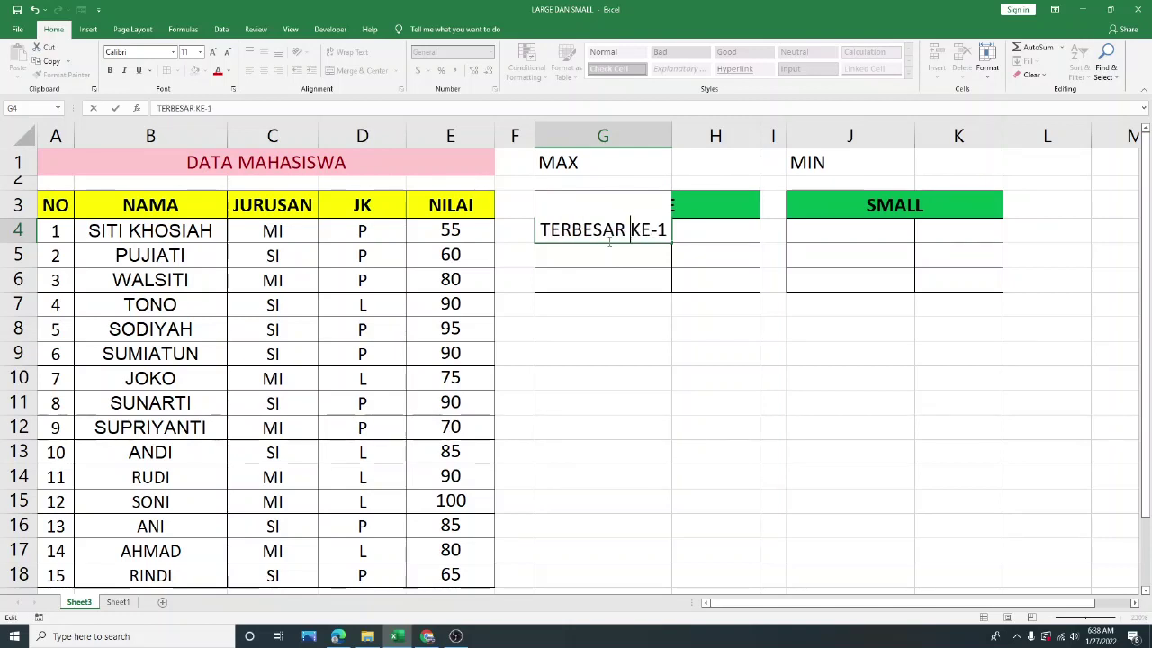
Enter the labels TERBESAR KE-2 in cell G5 and TERBESAR KE-3 in cell G6 of the LARGE table.
click(636, 259)
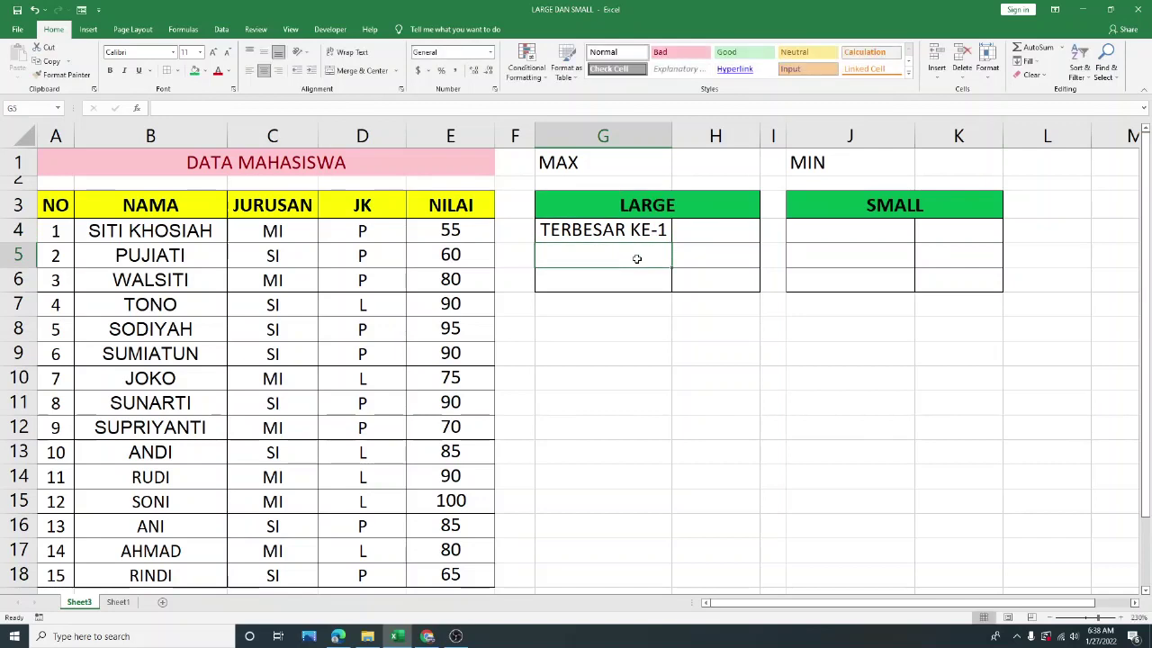
text(TERBESA)
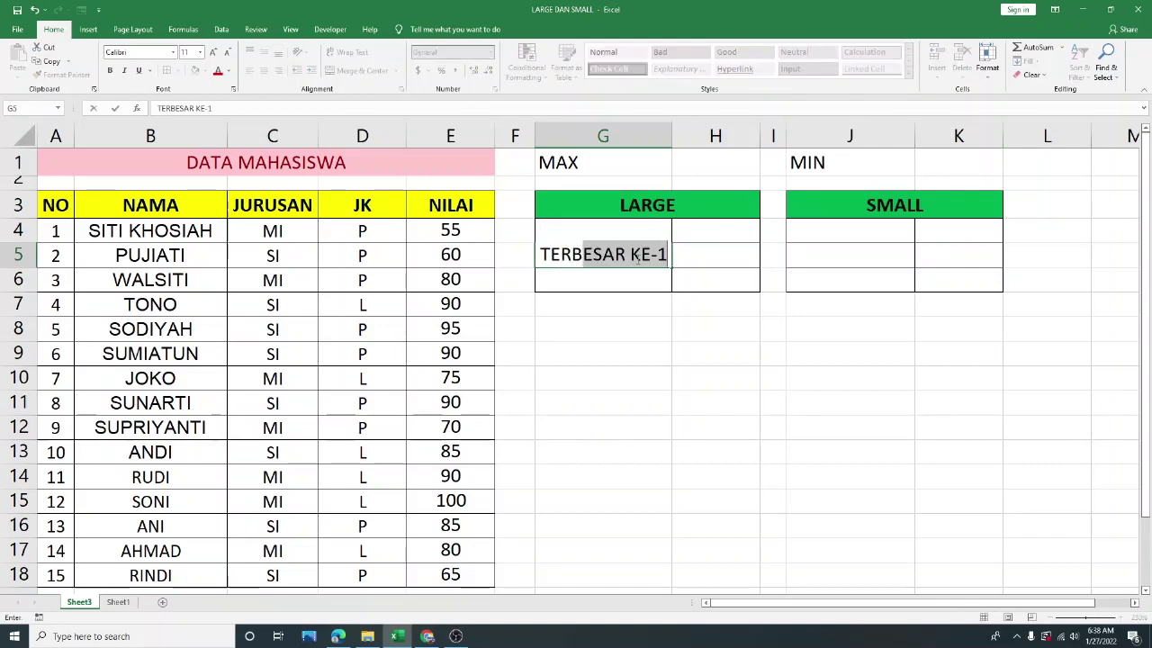
text(R KE-2)
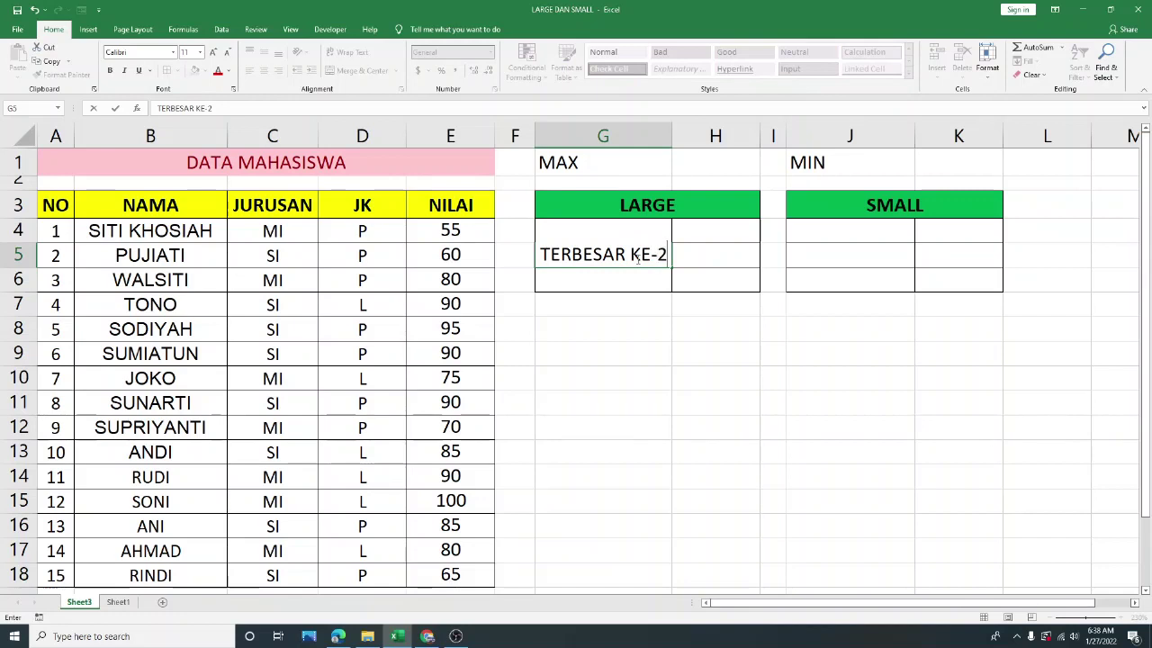
click(624, 283)
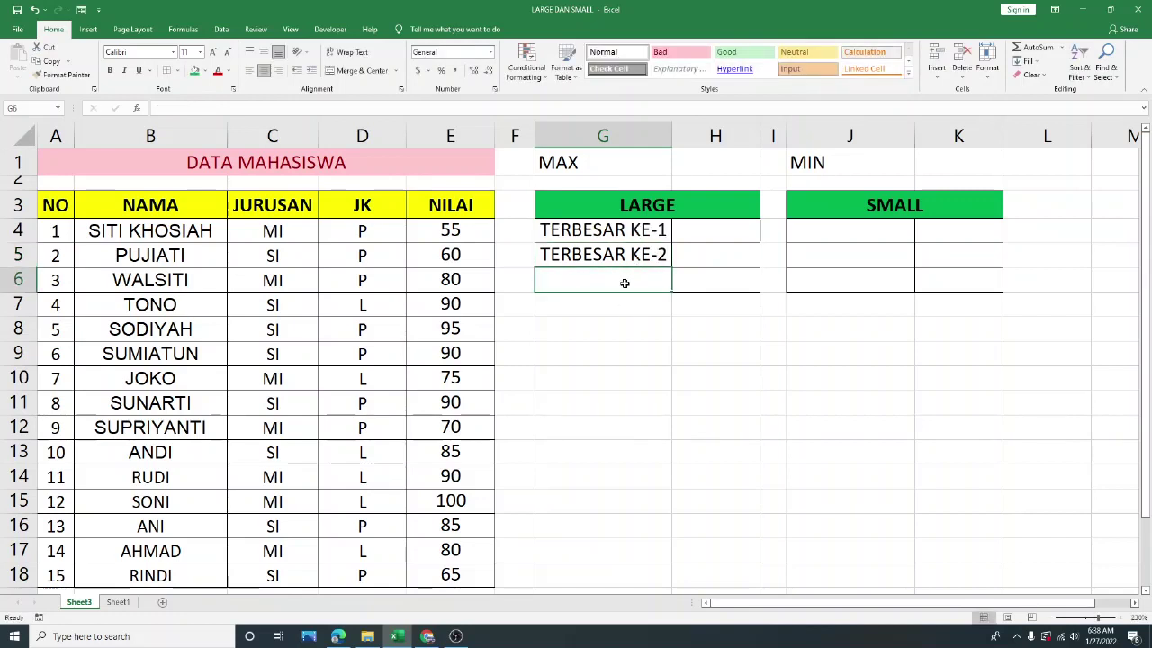
text(TERBE)
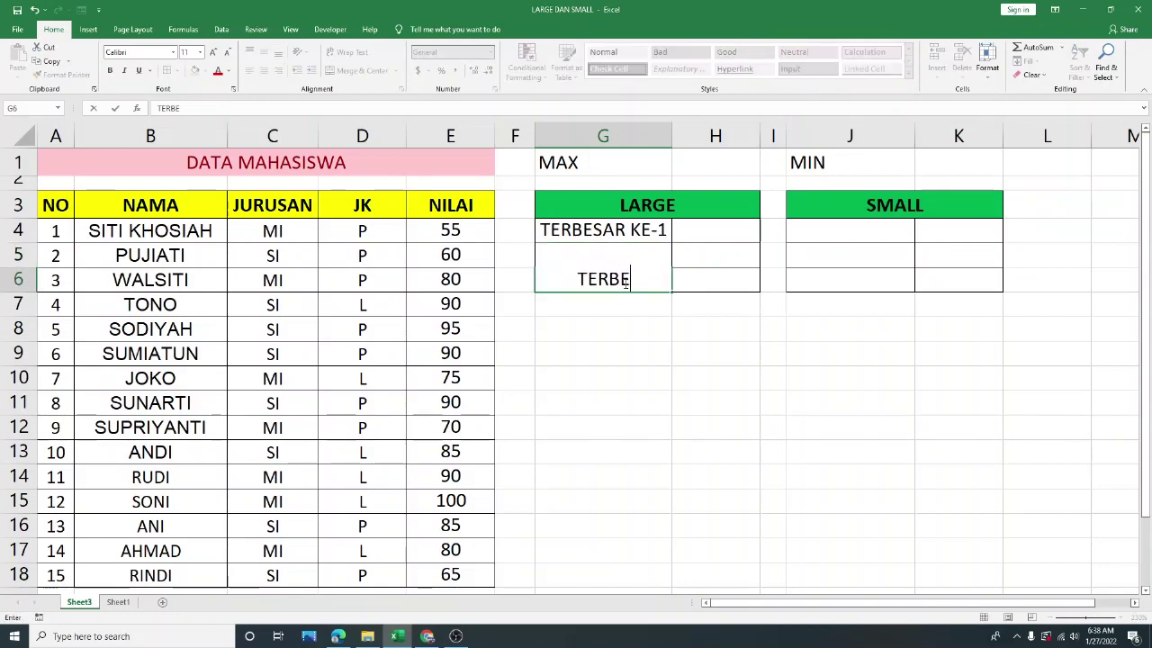
text(SAR KE-3)
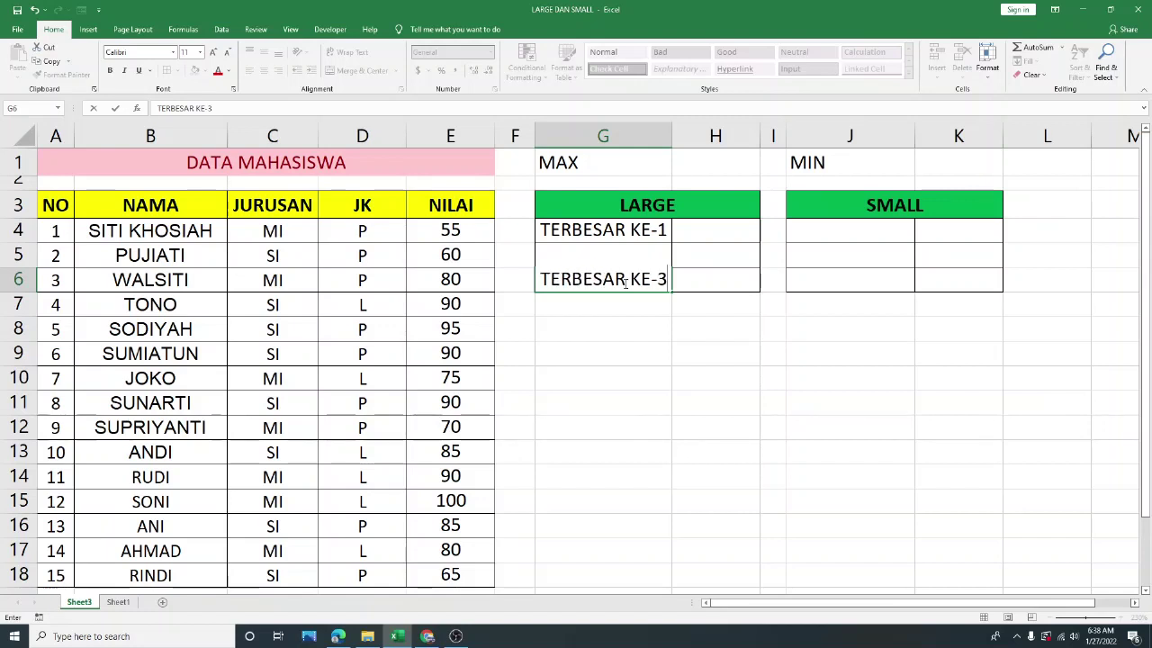
click(661, 346)
Enter the formula =LARGE(E4:E18,1) in cell H4 beside TERBESAR KE-1 and check it against the NILAI scores.
click(702, 226)
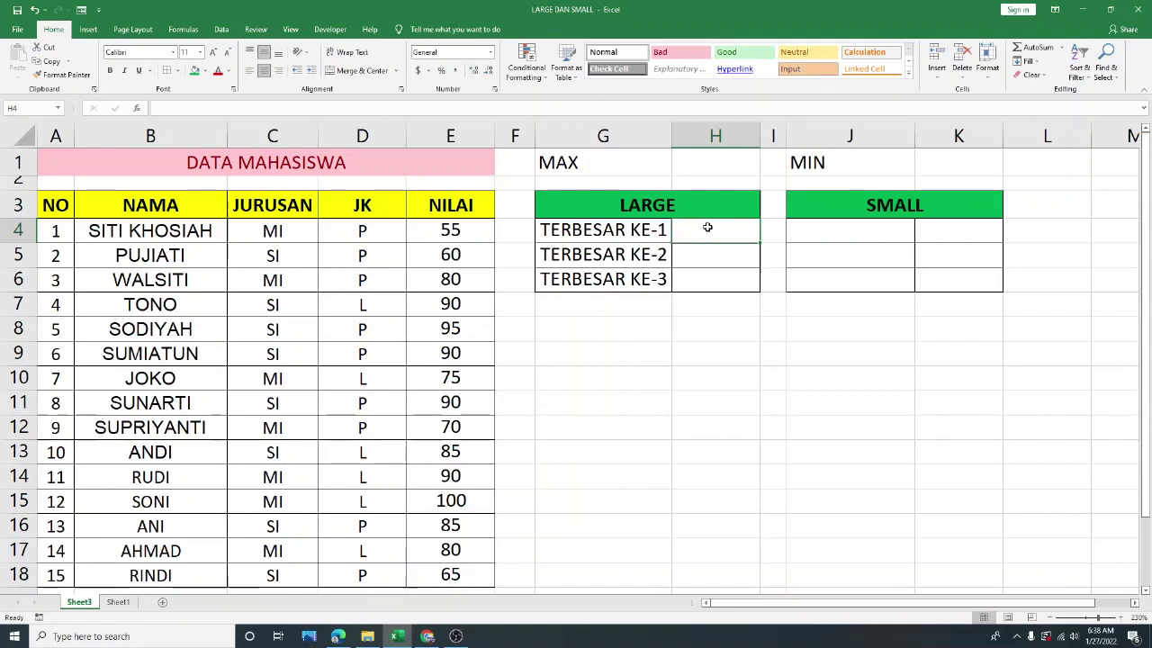
text(=)
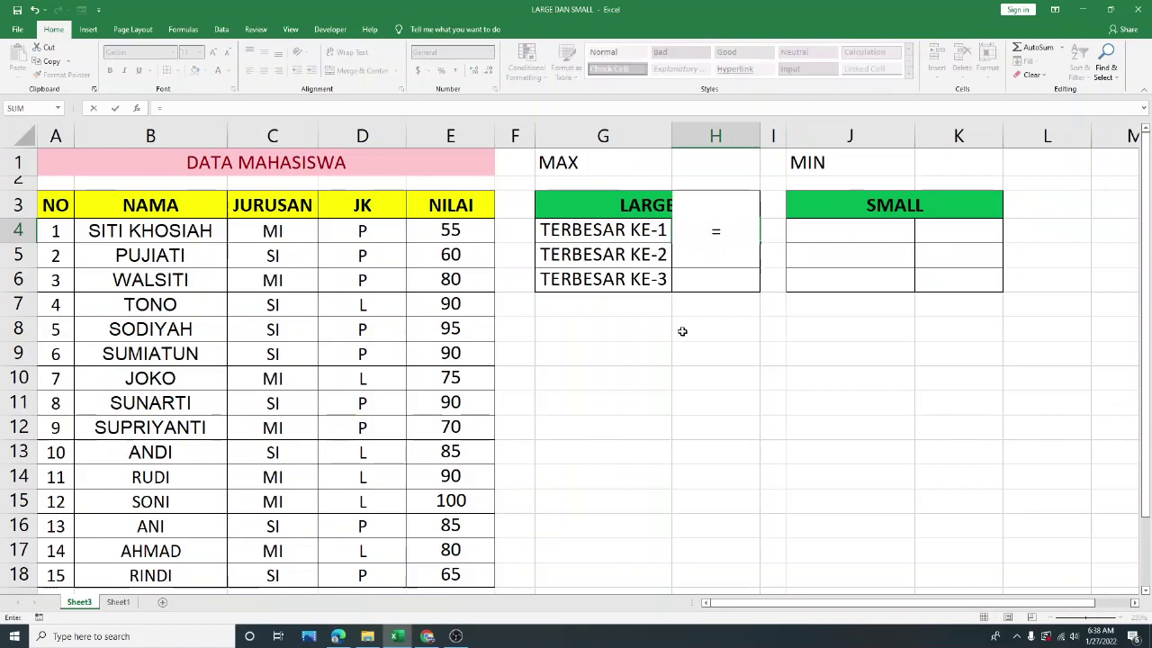
text(LAR)
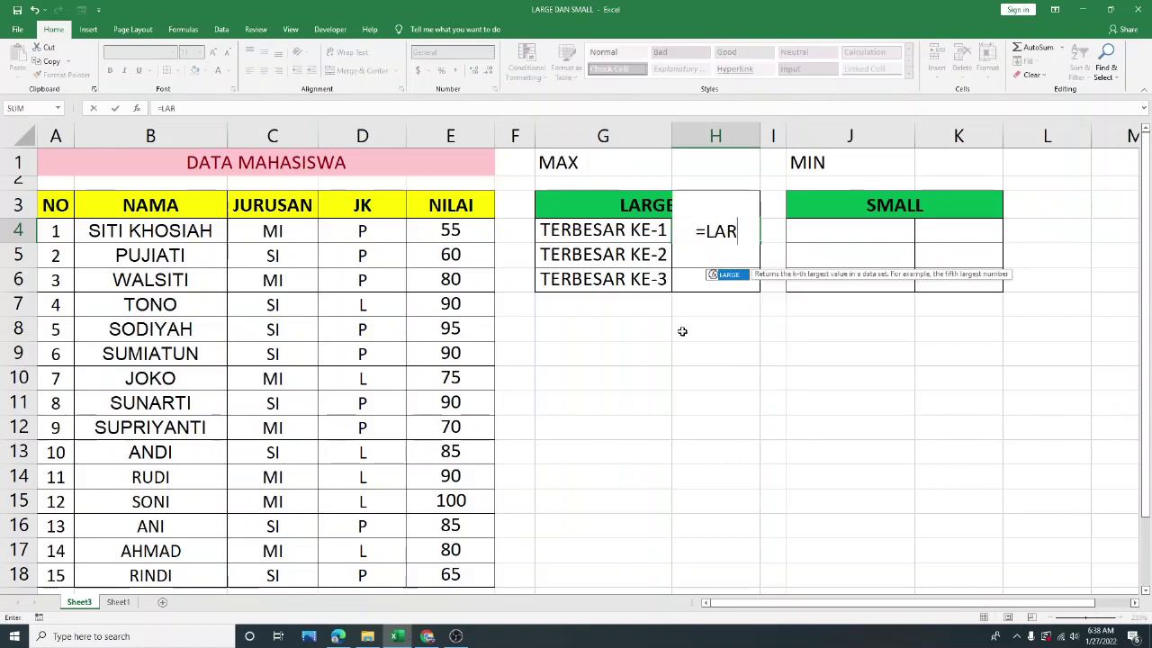
double_click(727, 274)
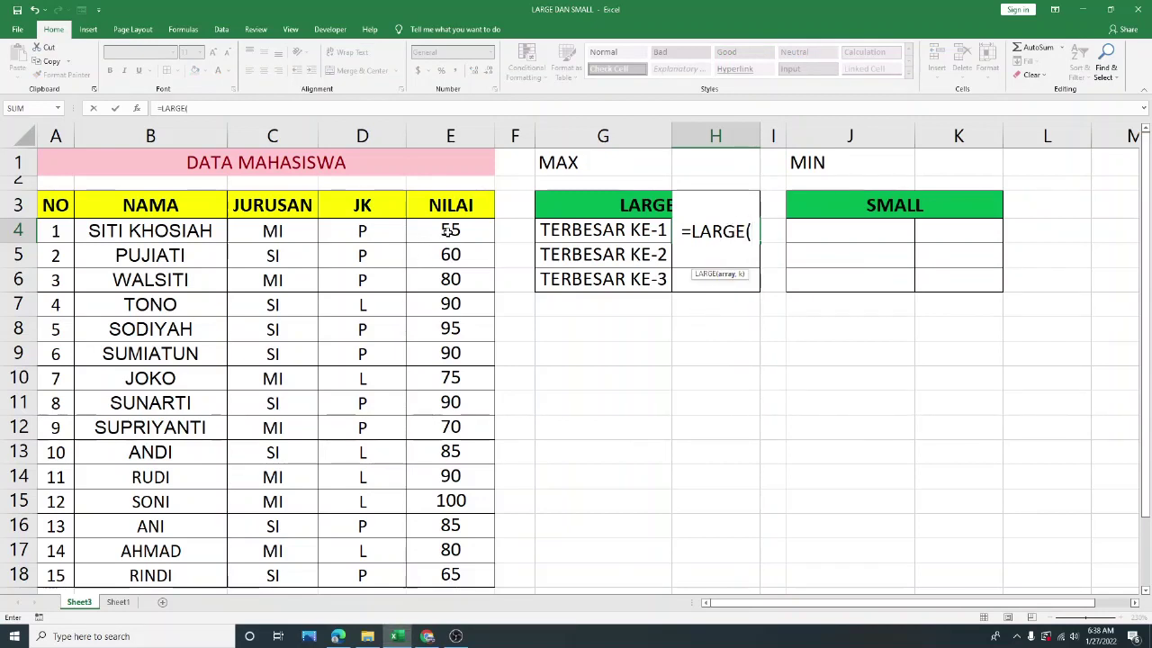
drag(449, 231, 452, 576)
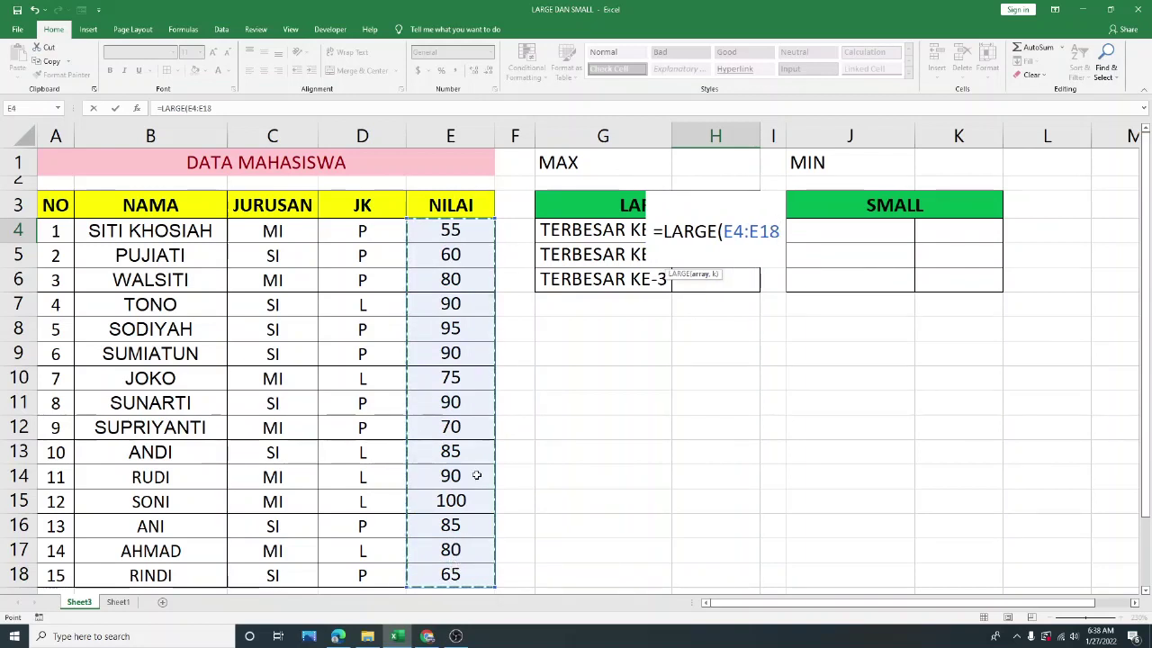
text(,)
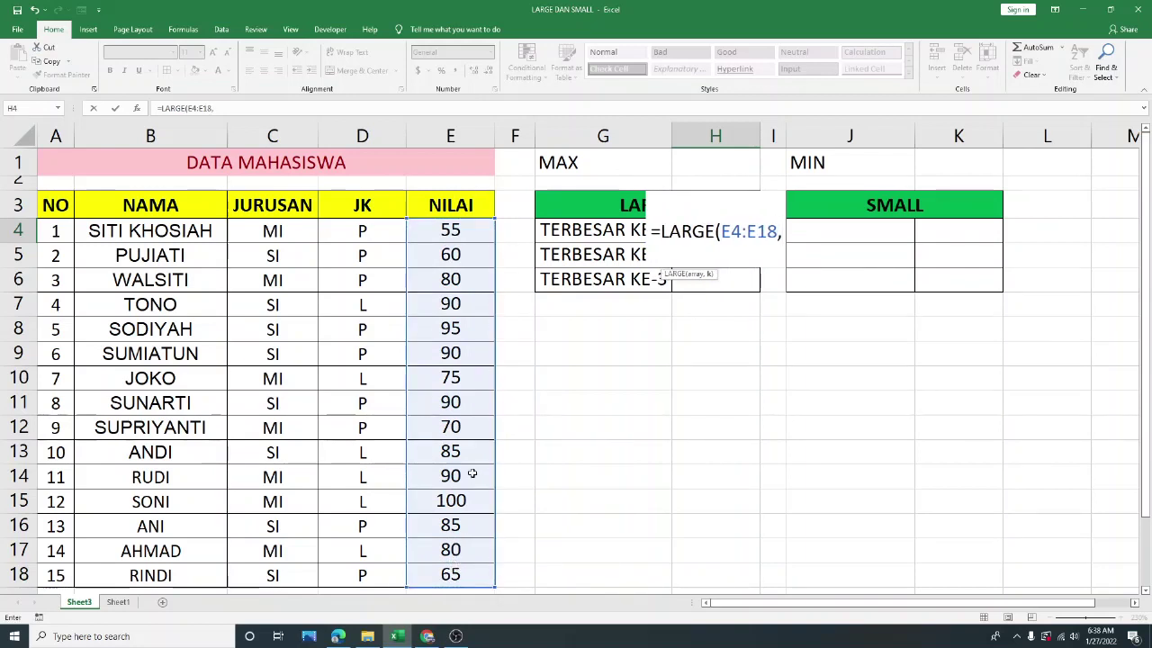
text(1)
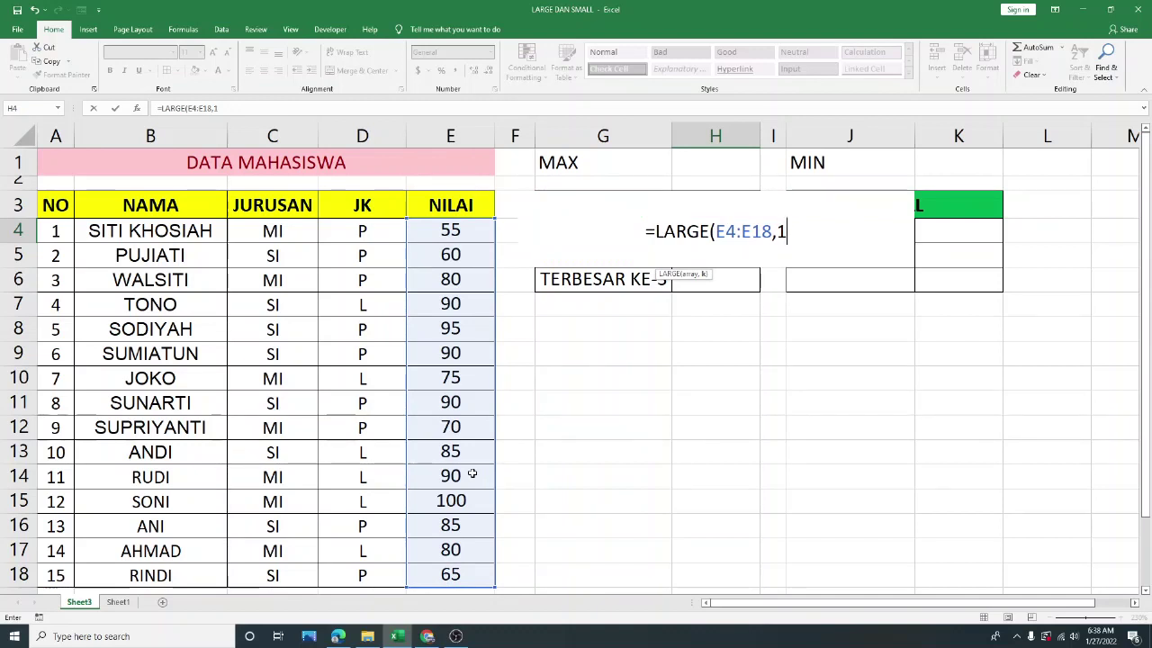
text())
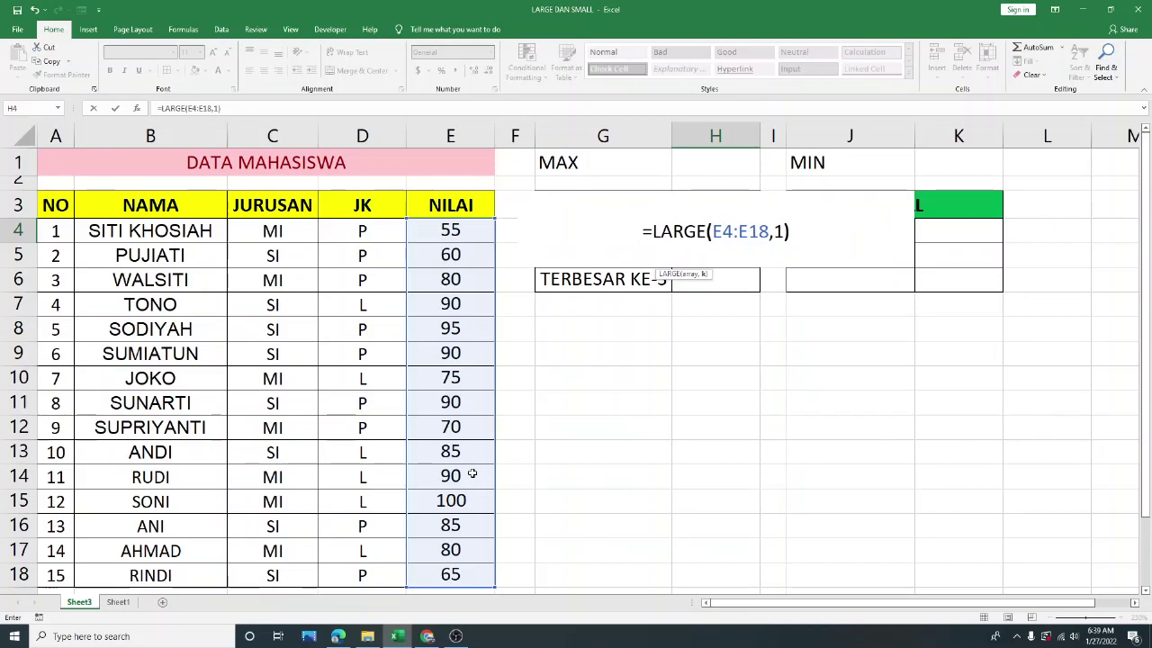
key(Return)
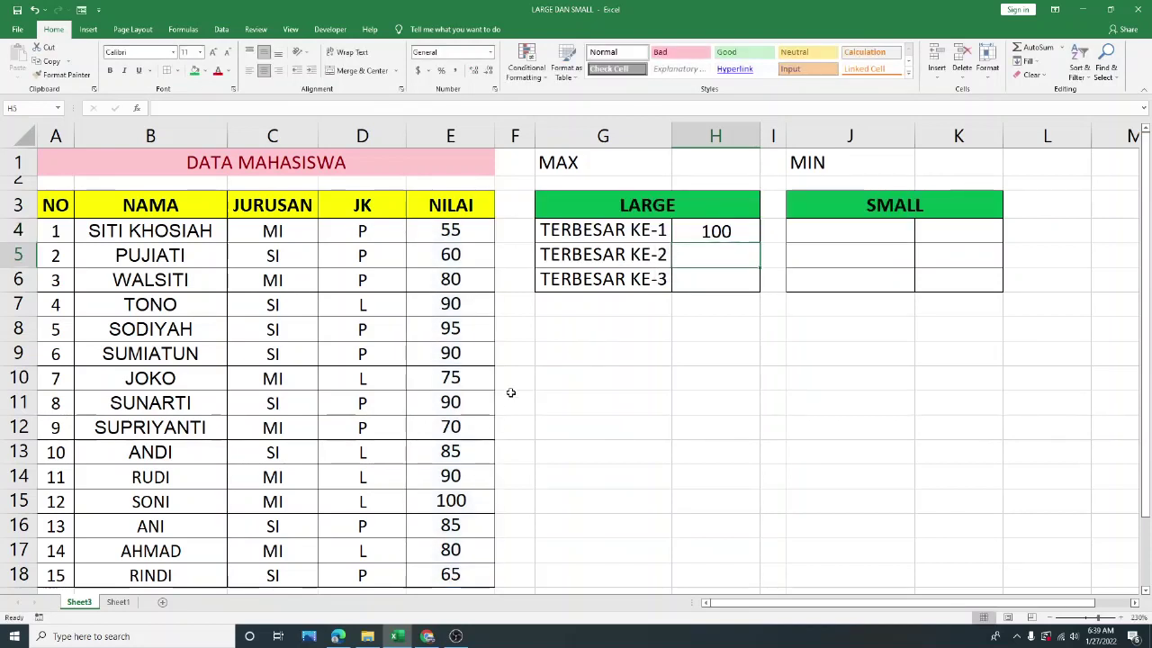
drag(466, 232, 476, 581)
click(733, 232)
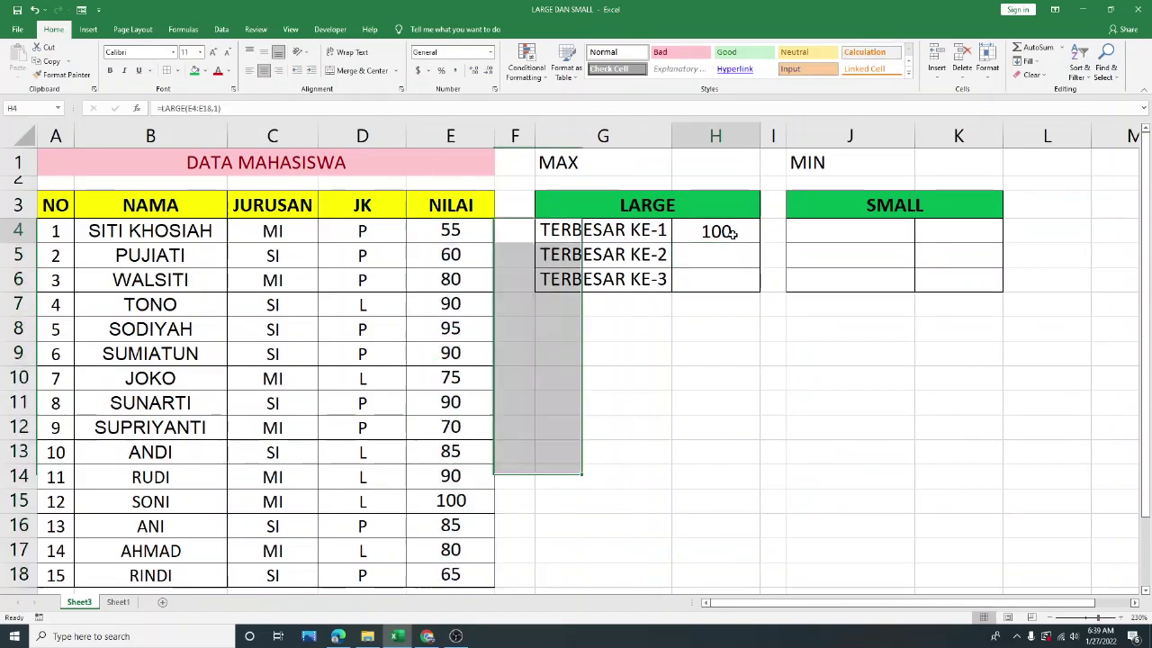
Enter the formula =LARGE(E4:E18,2) in cell H5 to find the second-largest NILAI score.
click(710, 255)
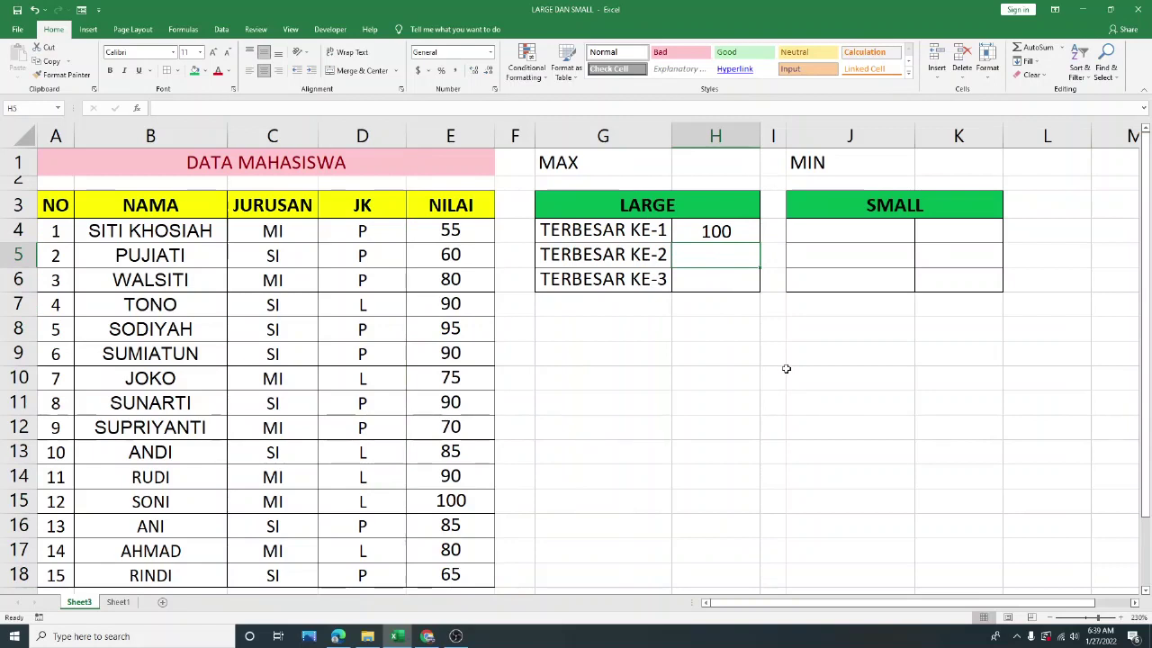
text(=LARG)
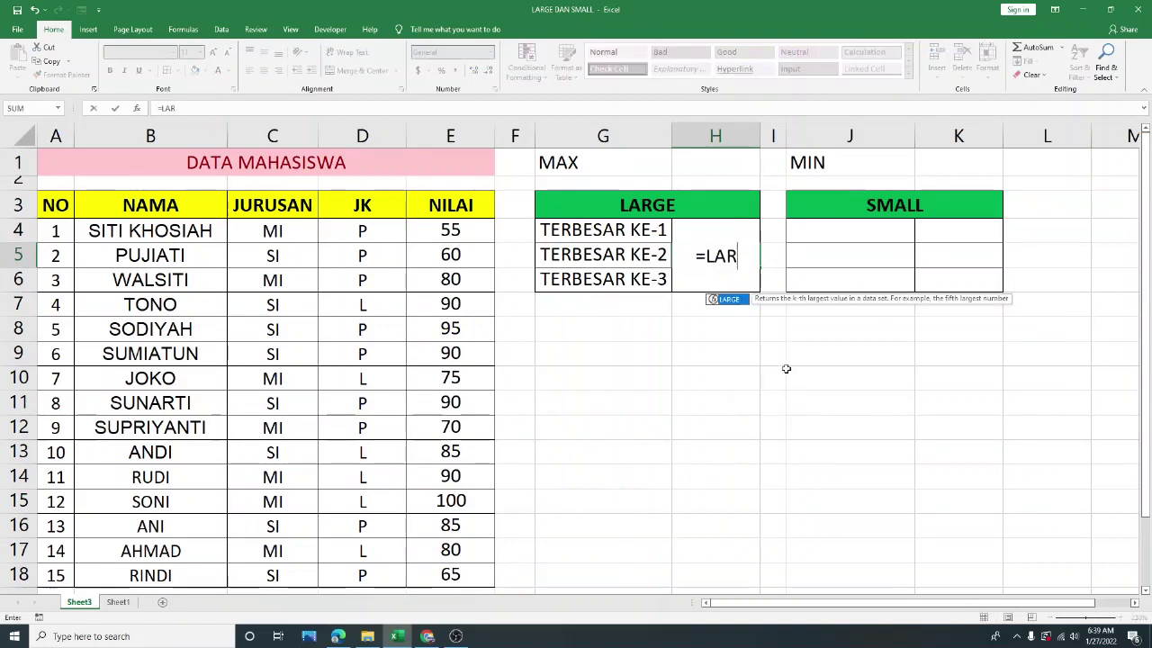
double_click(724, 300)
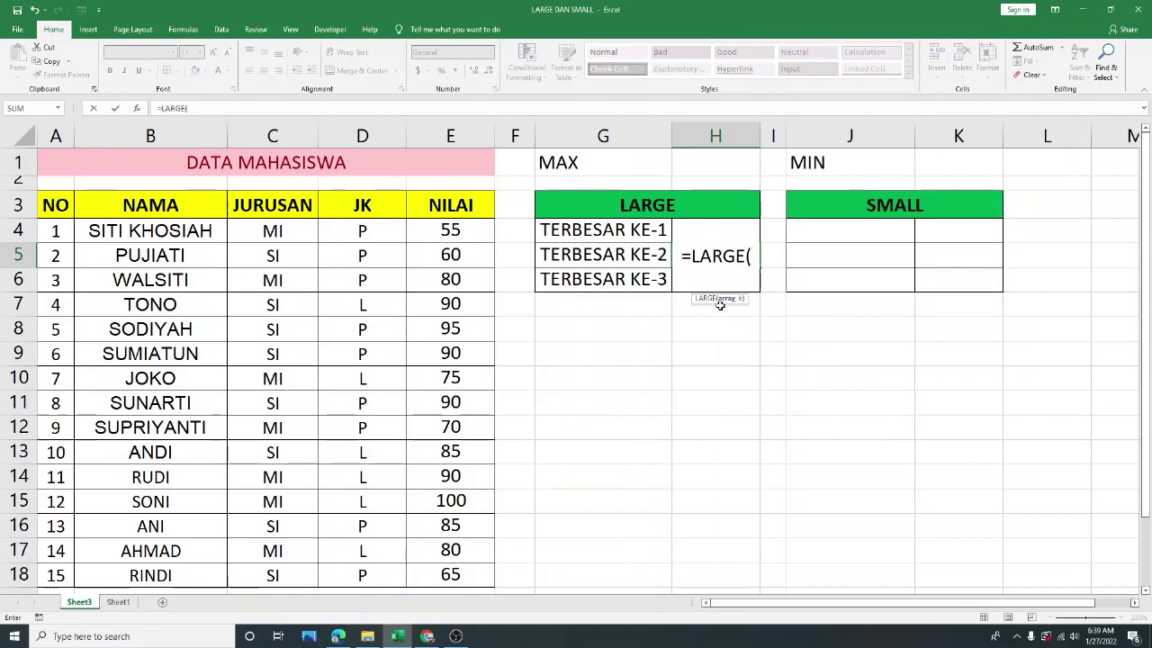
drag(456, 232, 455, 575)
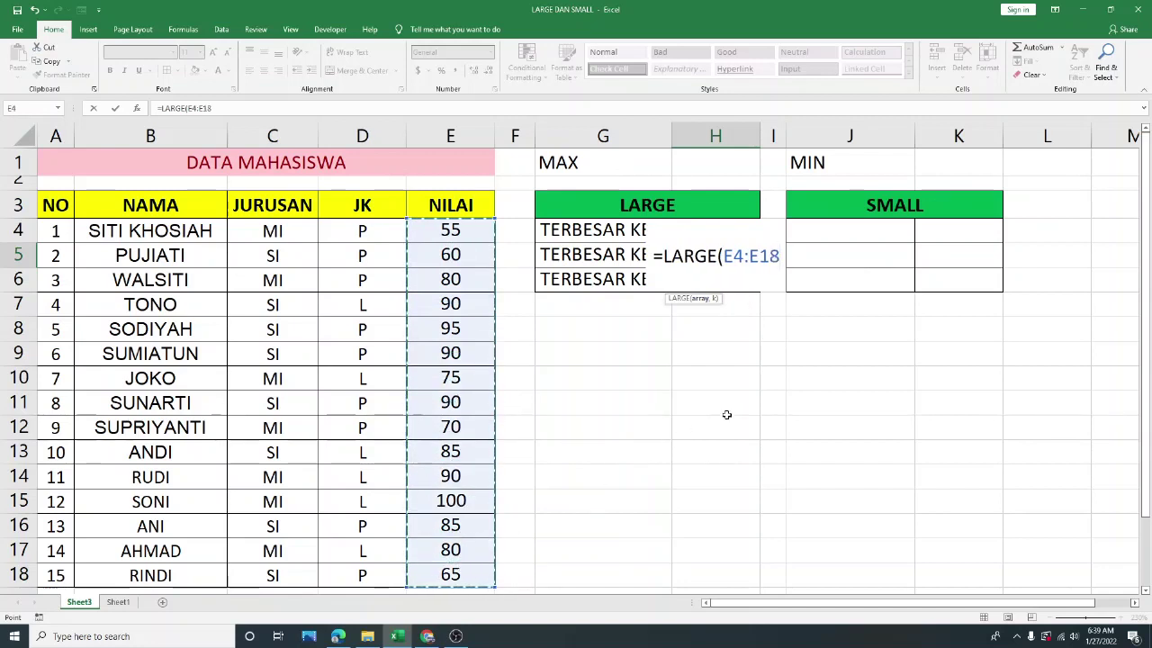
text(,2))
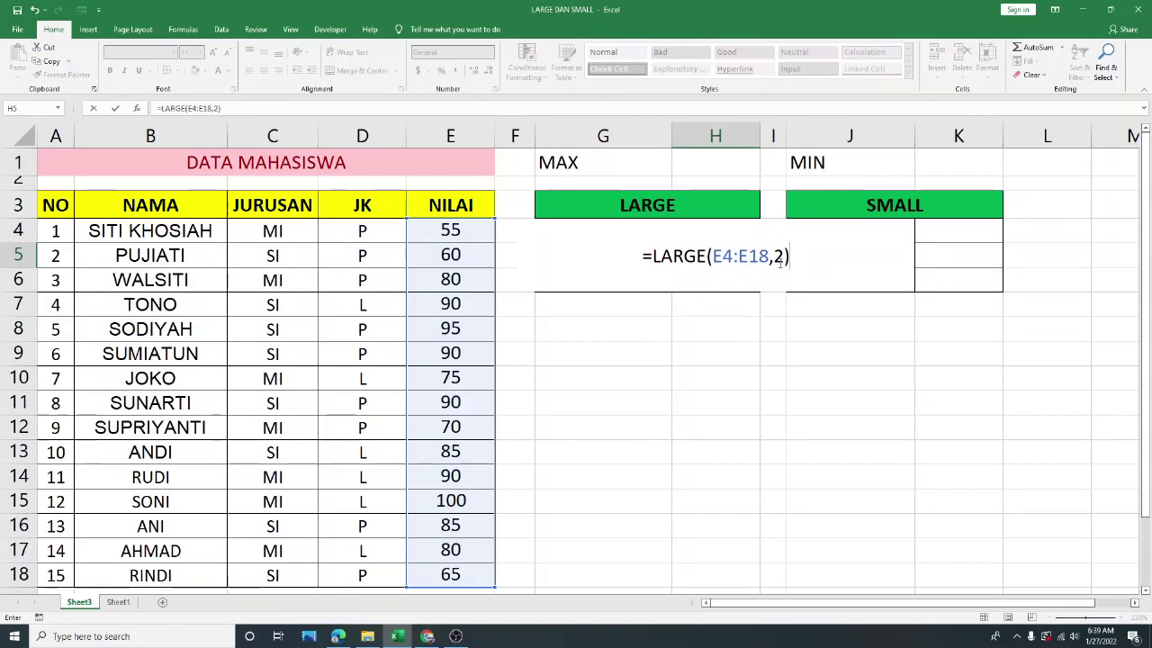
key(Return)
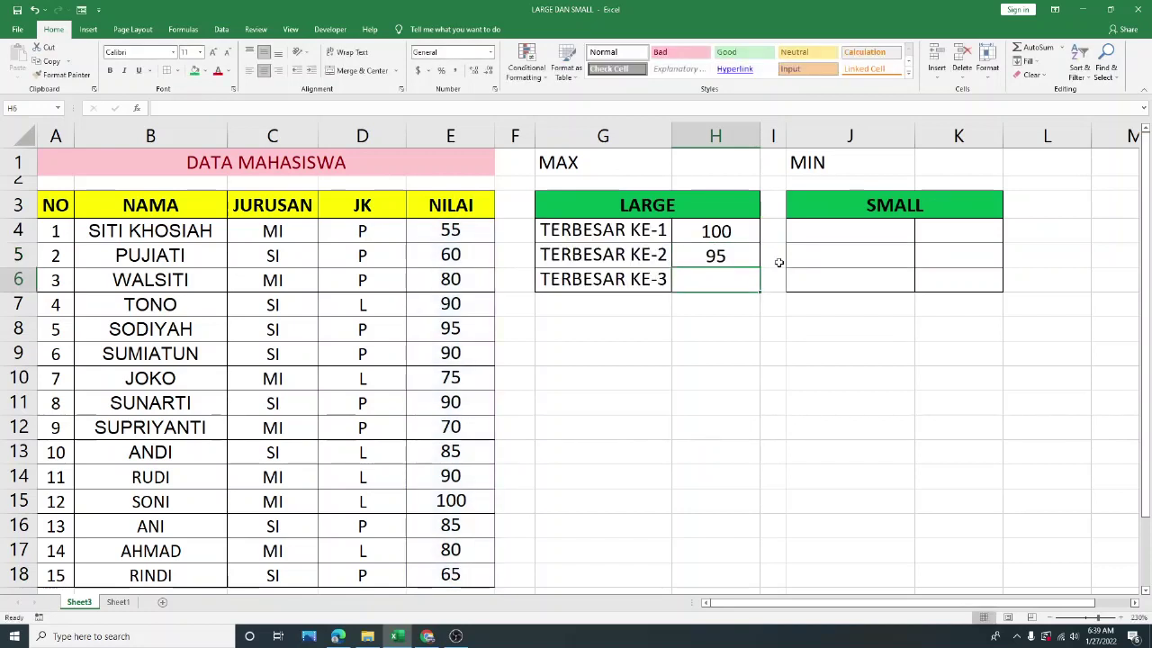
click(725, 259)
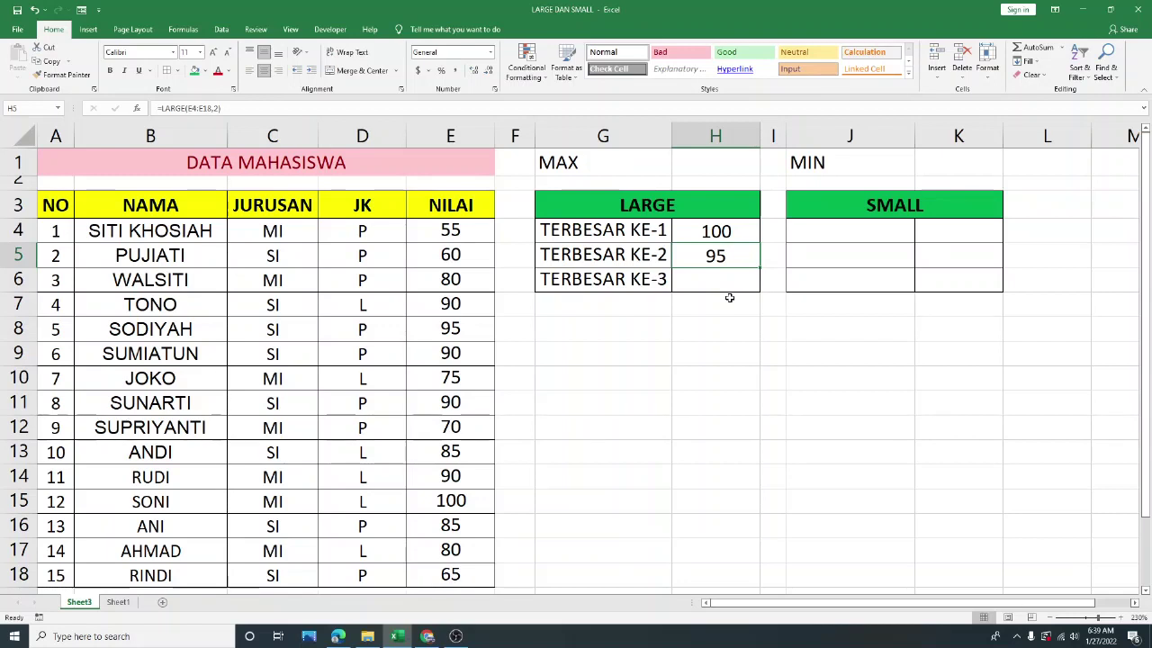
Enter the formula =LARGE(E4:E18,3) in cell H6 to find the third-largest NILAI score.
click(723, 281)
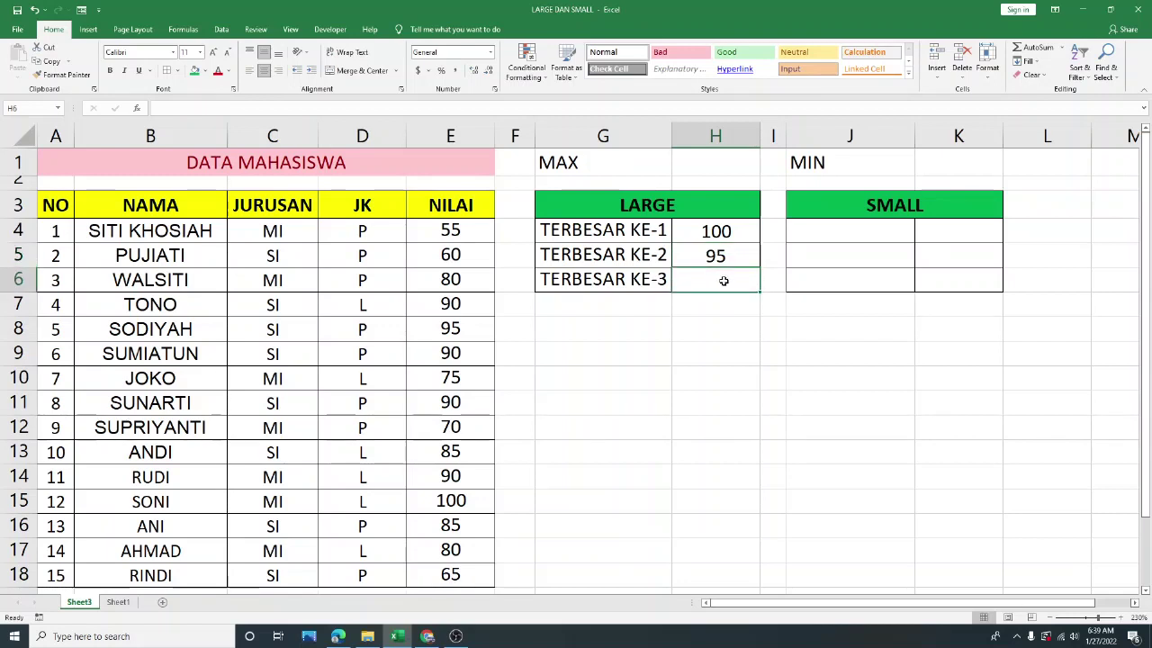
text(=LARGE)
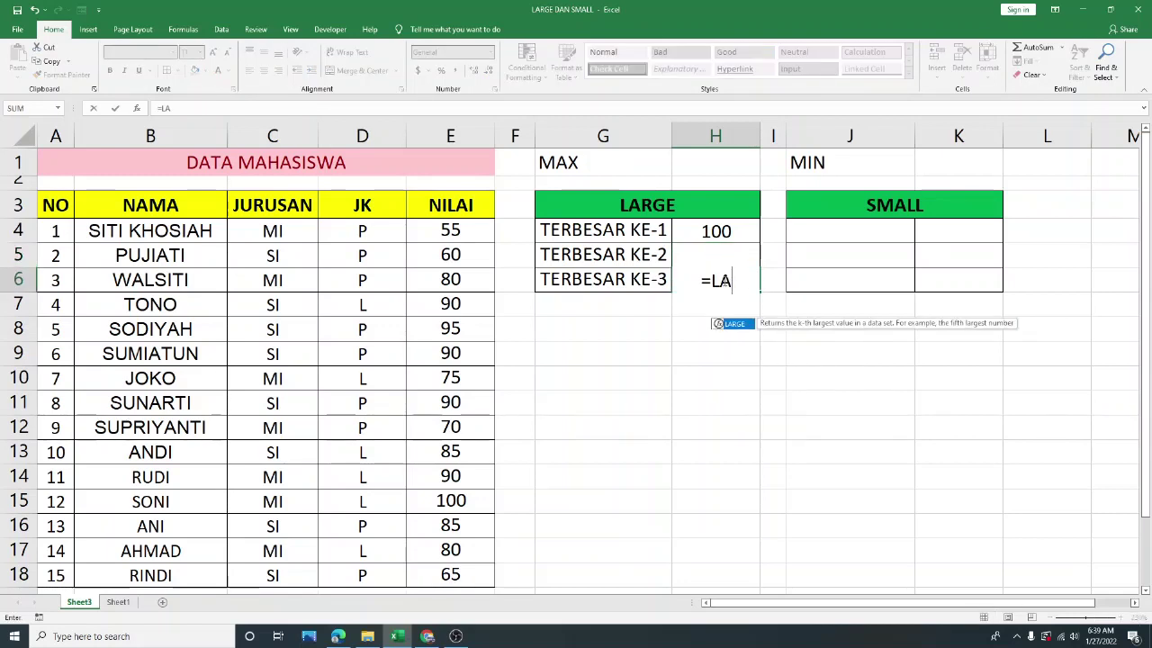
double_click(720, 324)
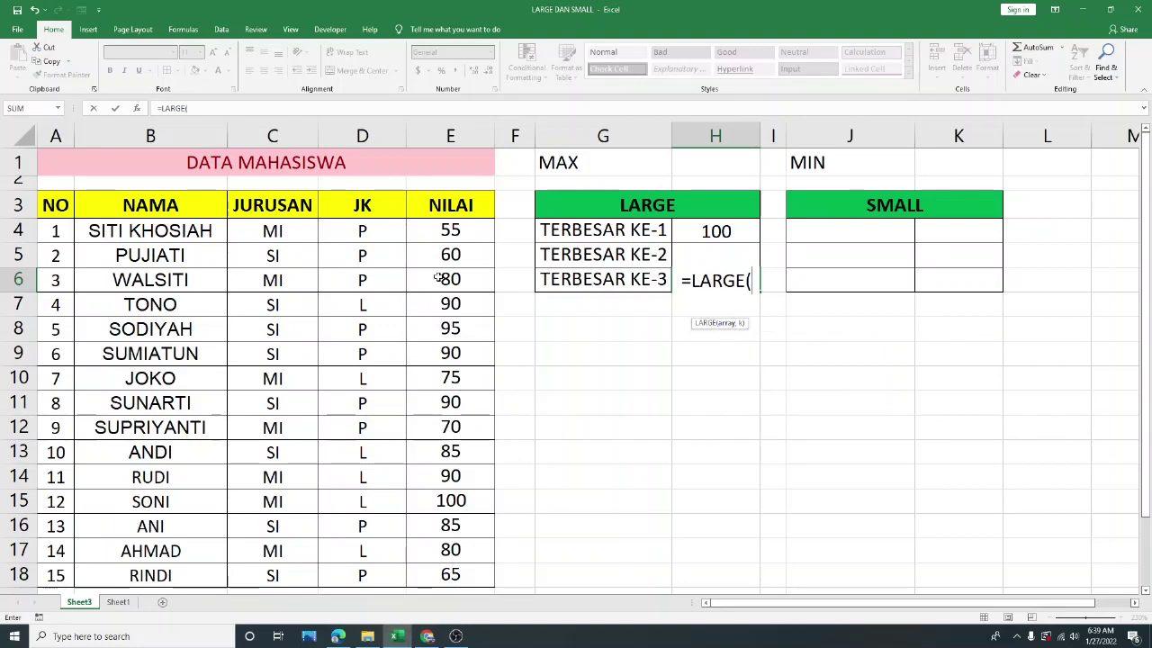
drag(461, 236, 483, 574)
text(,3)
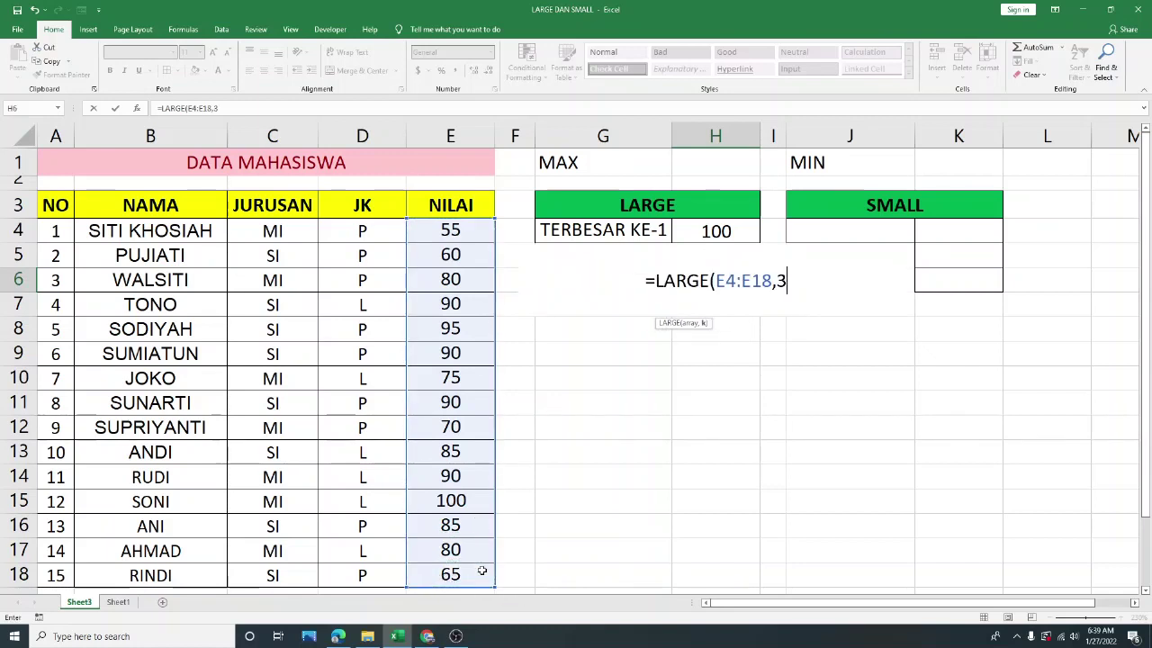
text())
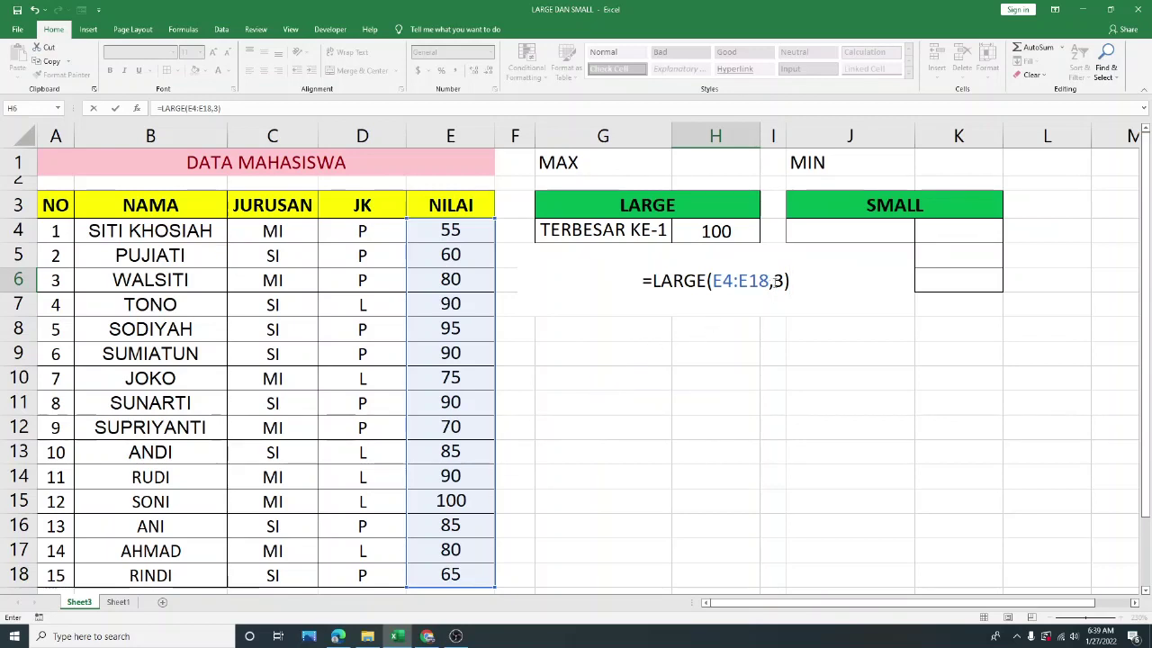
key(Return)
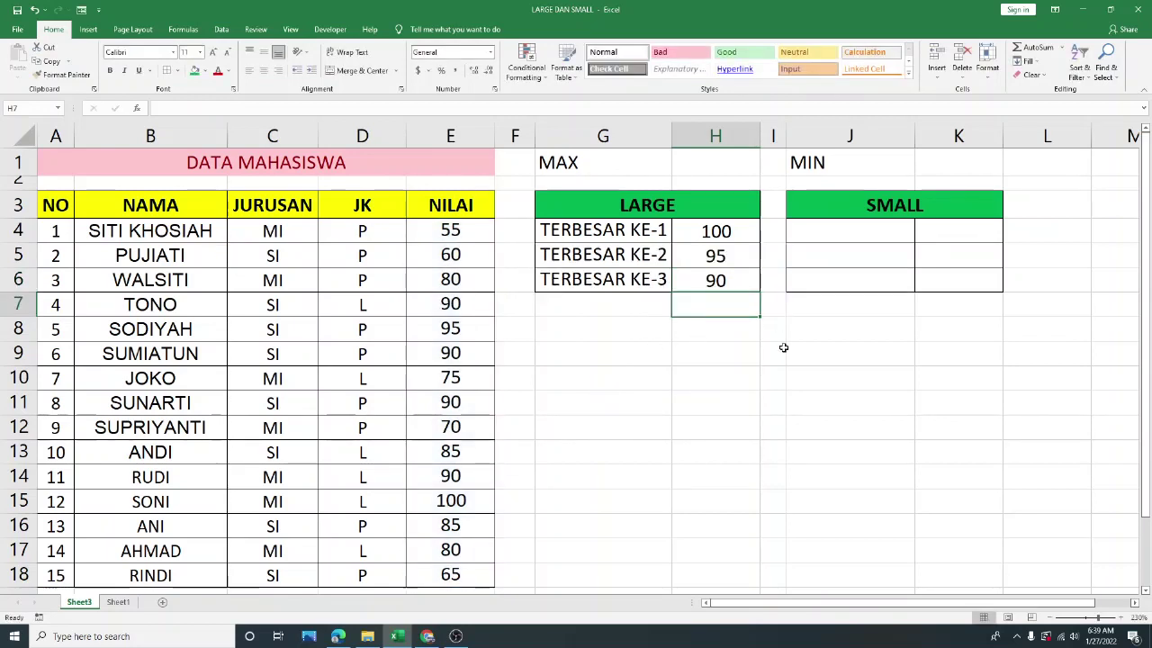
Review the LARGE formulas in H4:H6, and compare that table with the SMALL table's label and result cells in J4:K6.
click(717, 231)
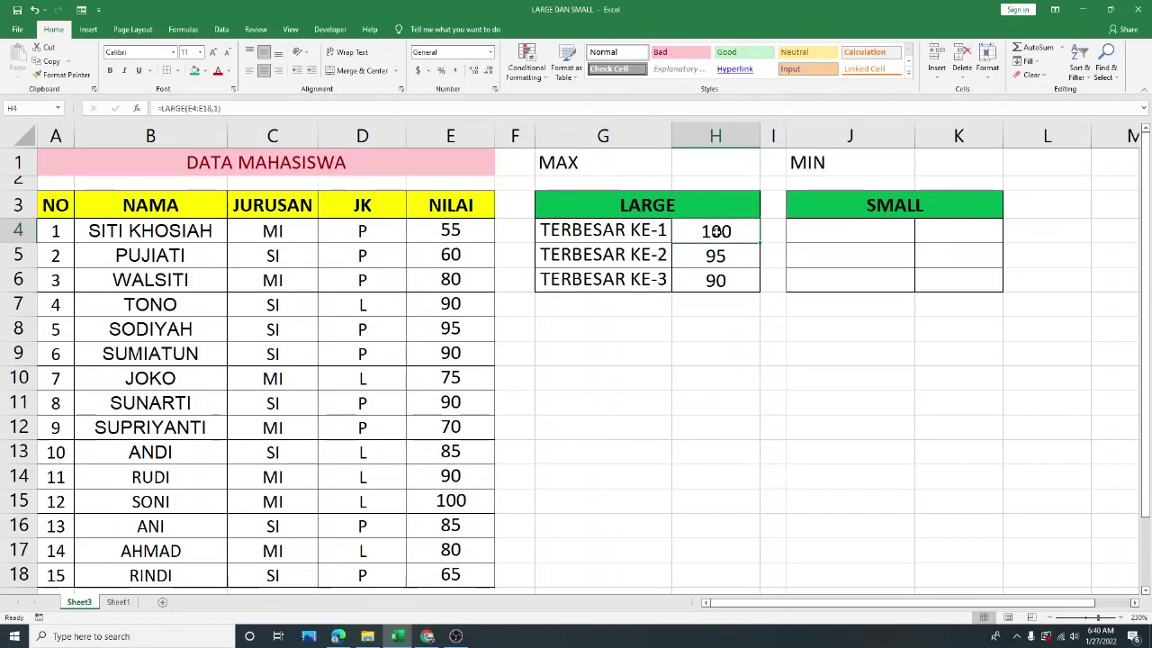
click(725, 259)
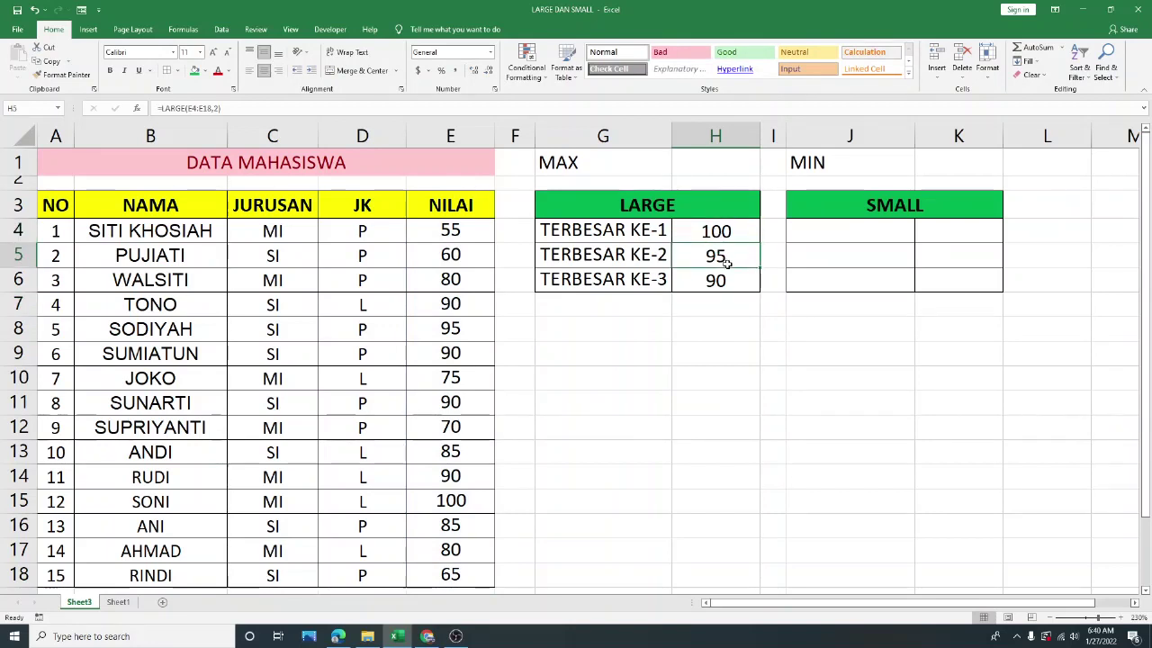
click(717, 279)
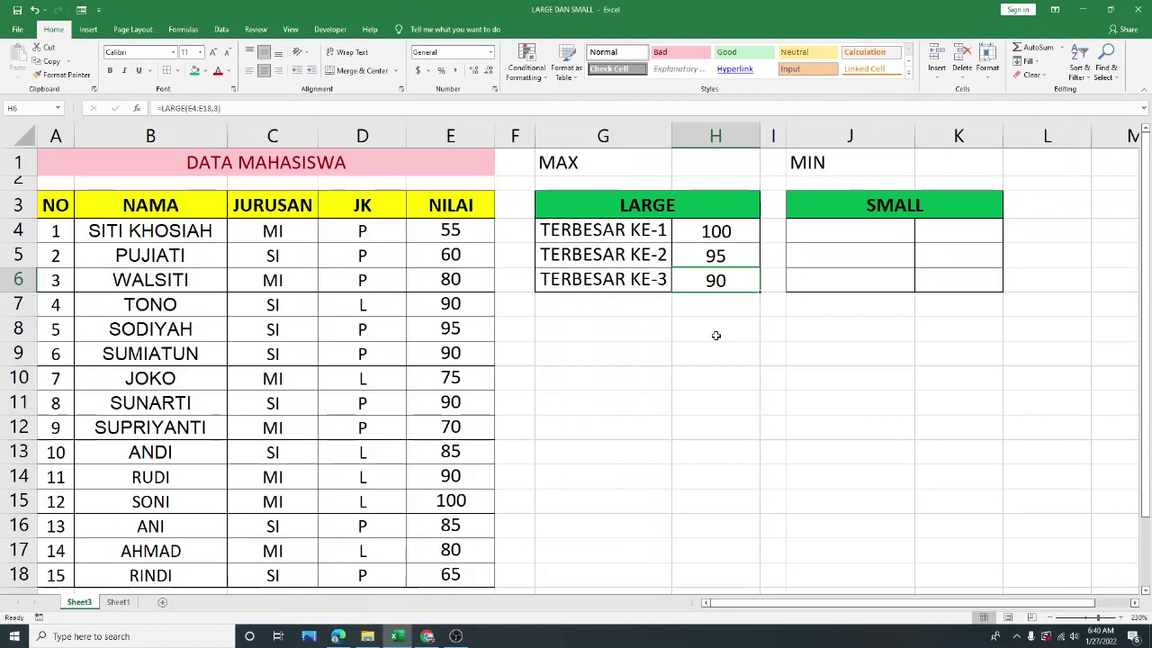
drag(689, 198, 717, 281)
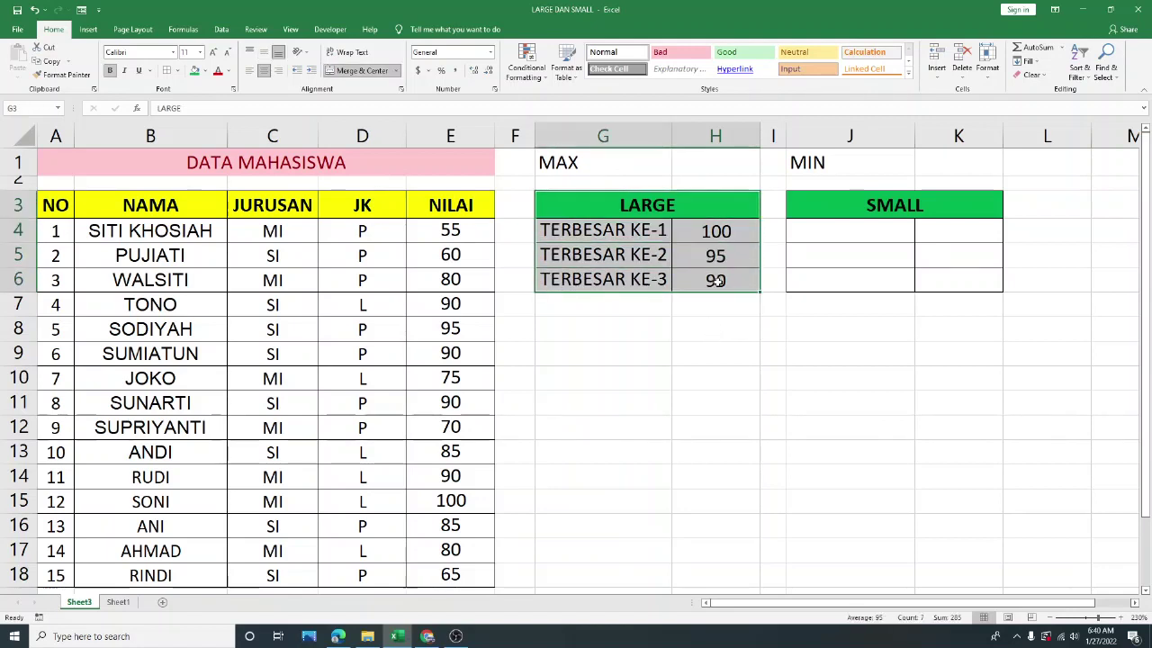
drag(889, 196, 896, 284)
click(881, 235)
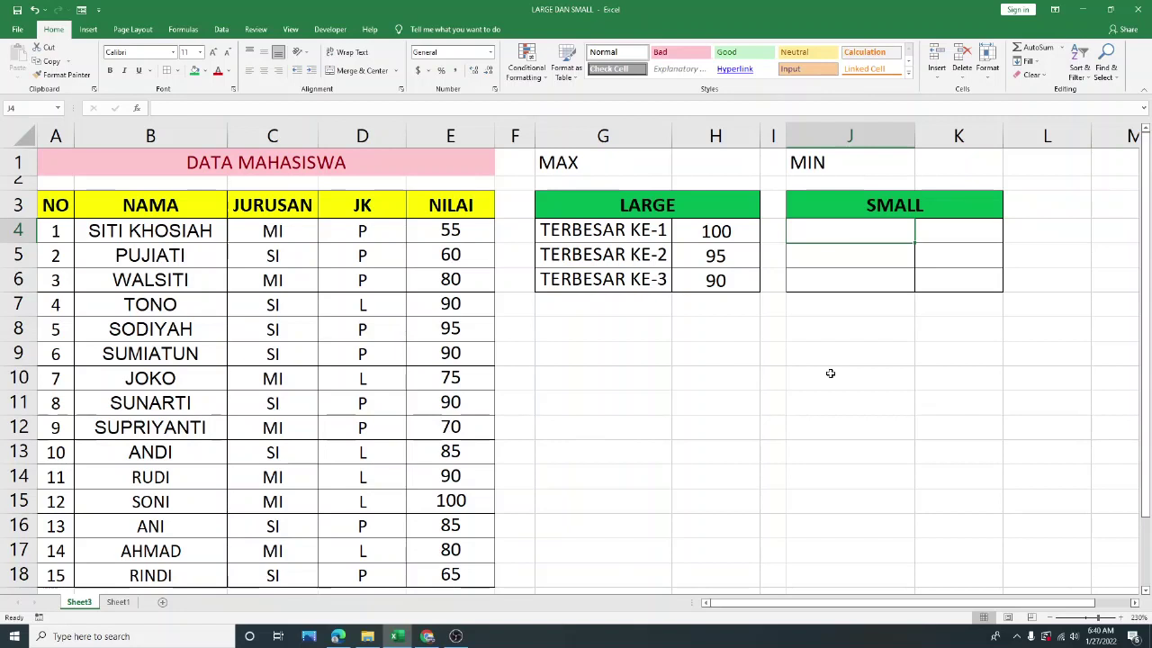
drag(941, 230, 937, 282)
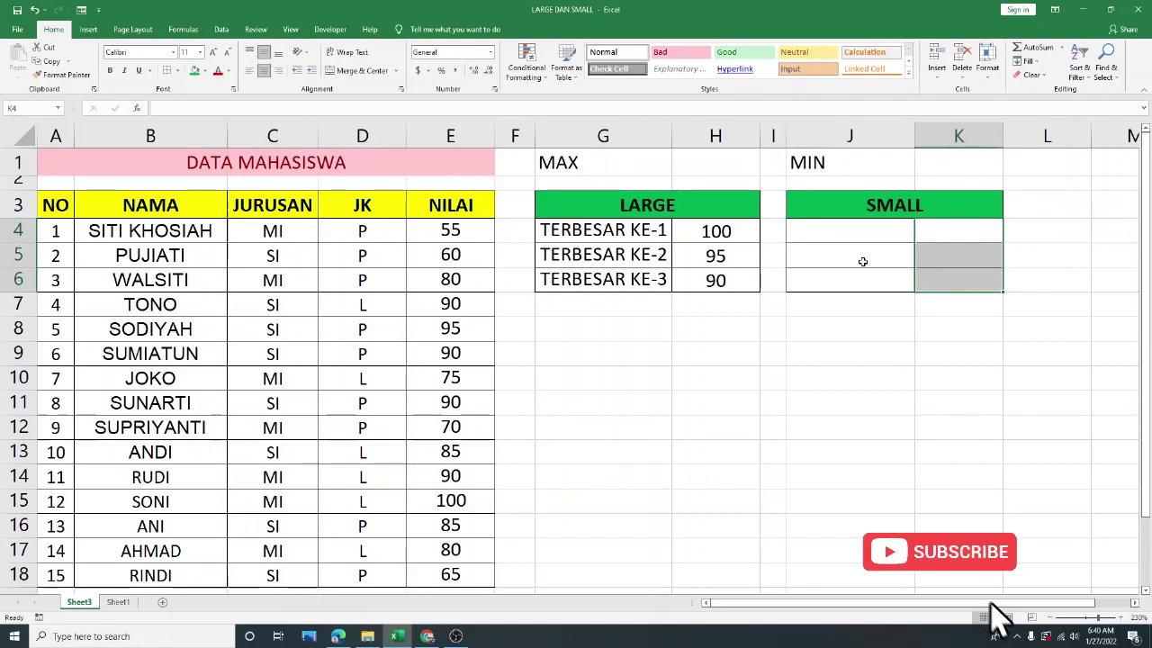
Label the first row of the SMALL table, cell J4, as TERKECIL KE-1, following the wording of the LARGE table.
click(843, 237)
key(Left)
key(Left)
key(Left)
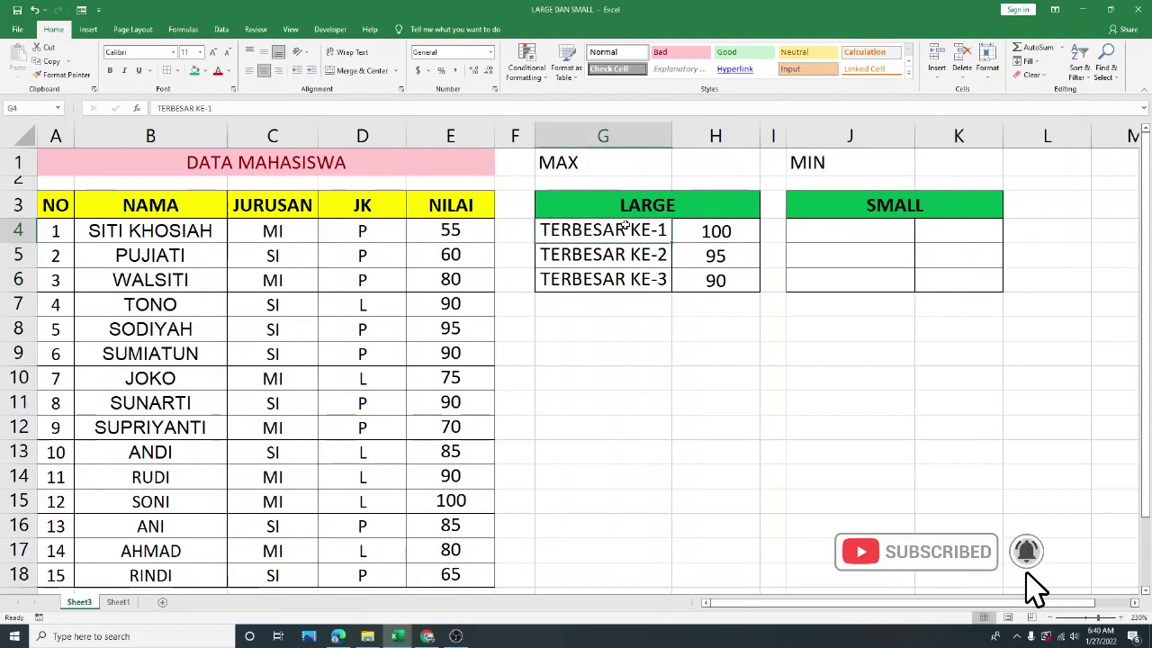
click(813, 230)
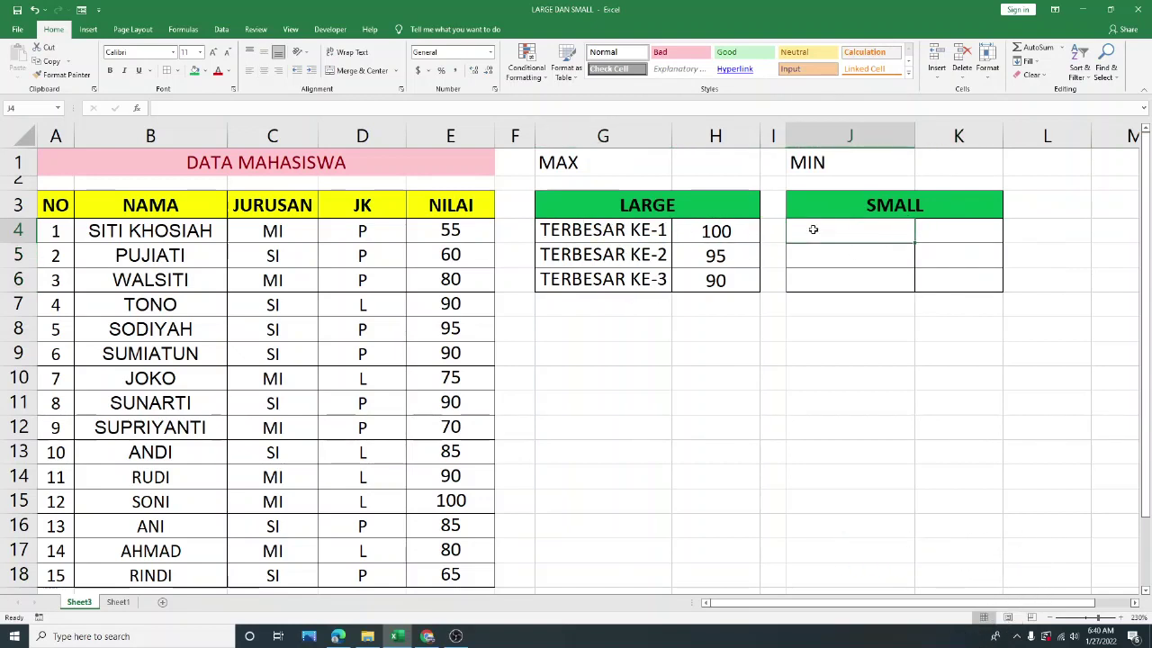
text(TERKEC)
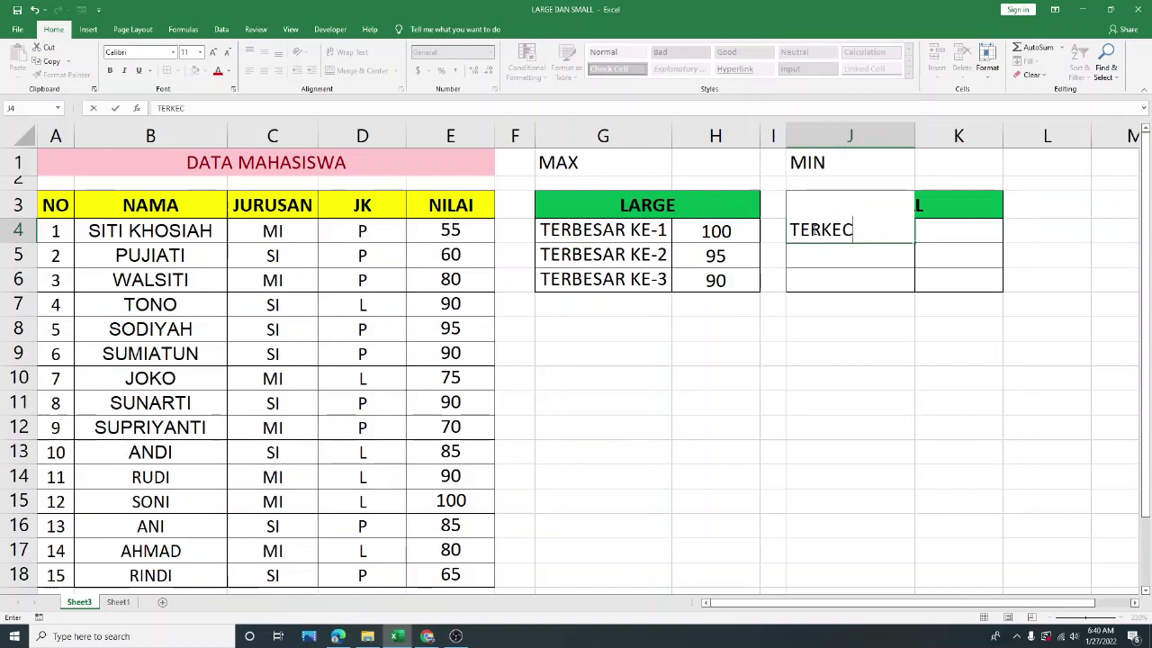
text(IL KE-1)
key(Return)
Label cells J5 and J6 of the SMALL table as TERKECIL KE-2 and TERKECIL KE-3, and check the three labels.
text(TERKECIL )
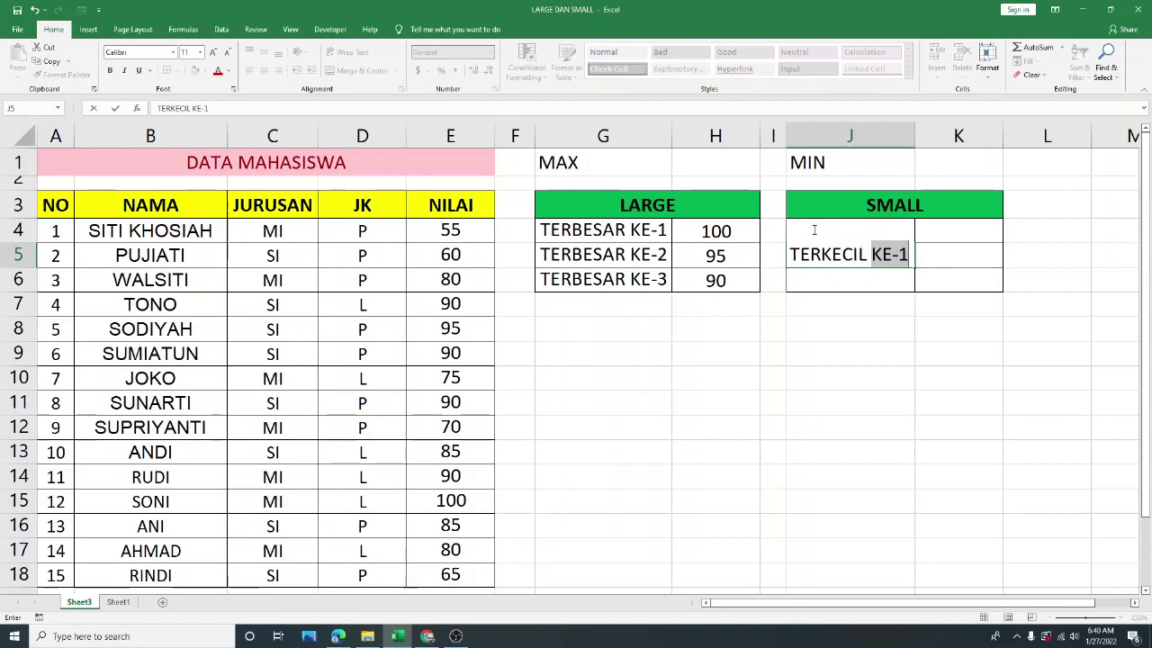
text(KE-2)
key(Return)
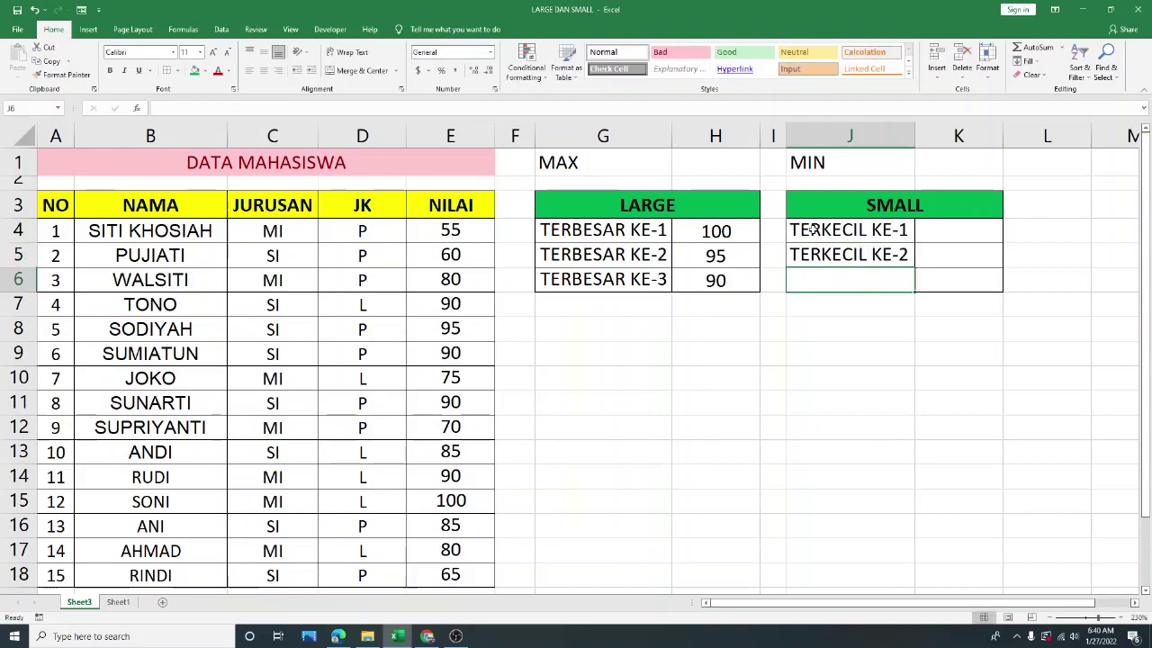
text(TERL)
key(BackSpace)
text(KECIL KE-3)
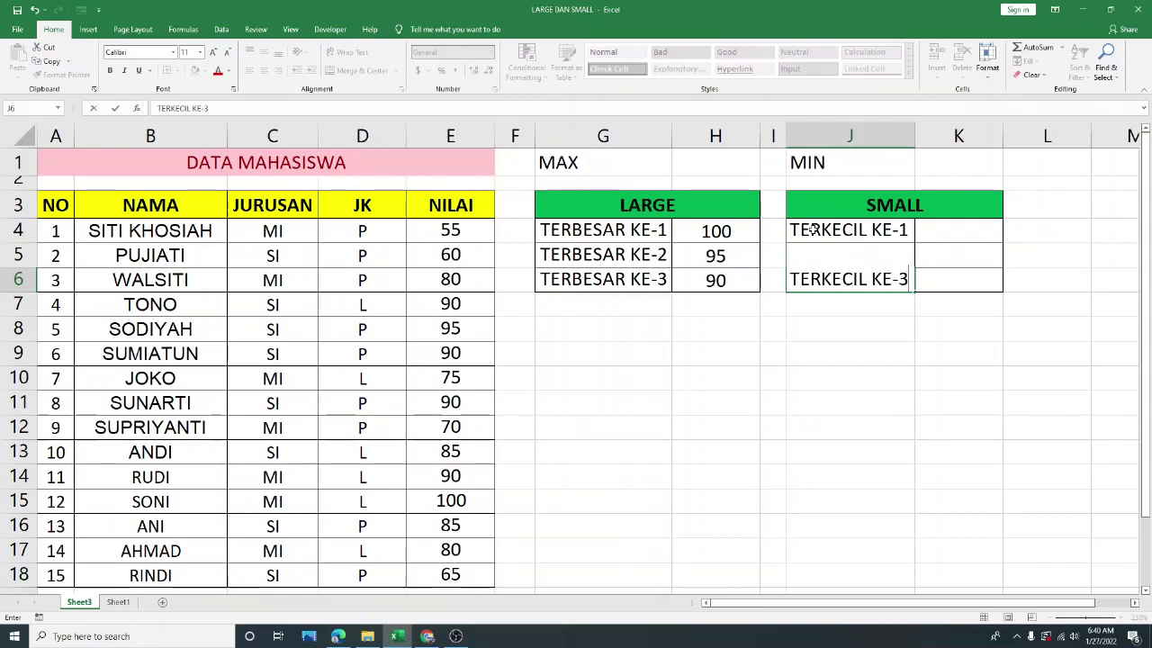
key(ctrl+Return)
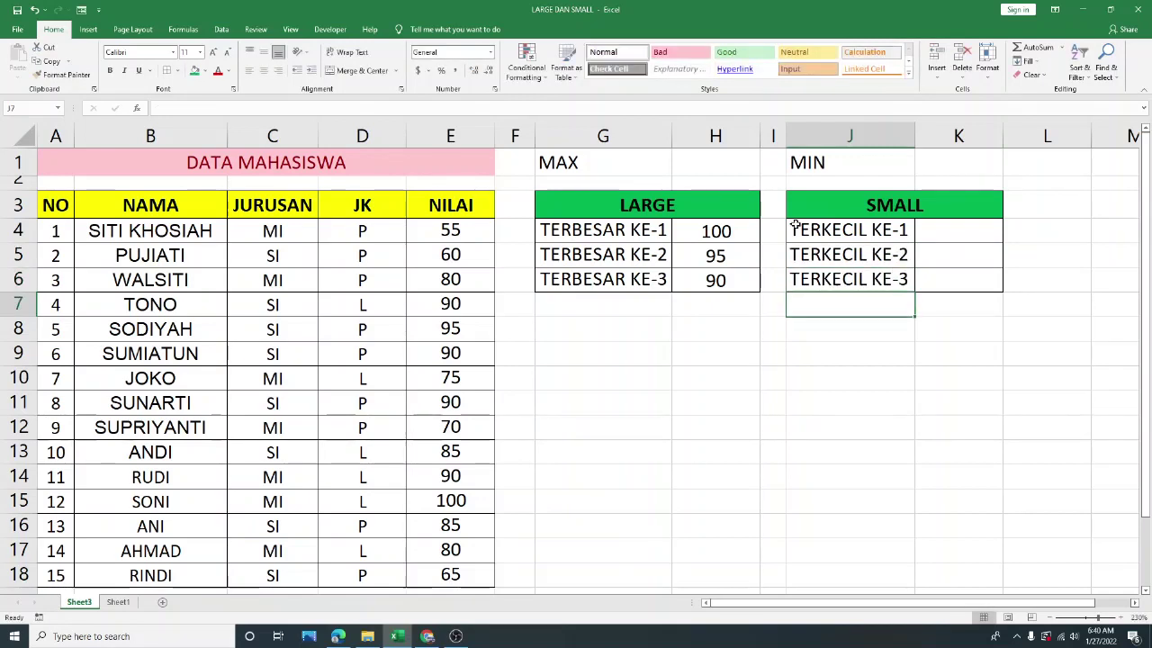
drag(846, 225, 859, 297)
click(877, 232)
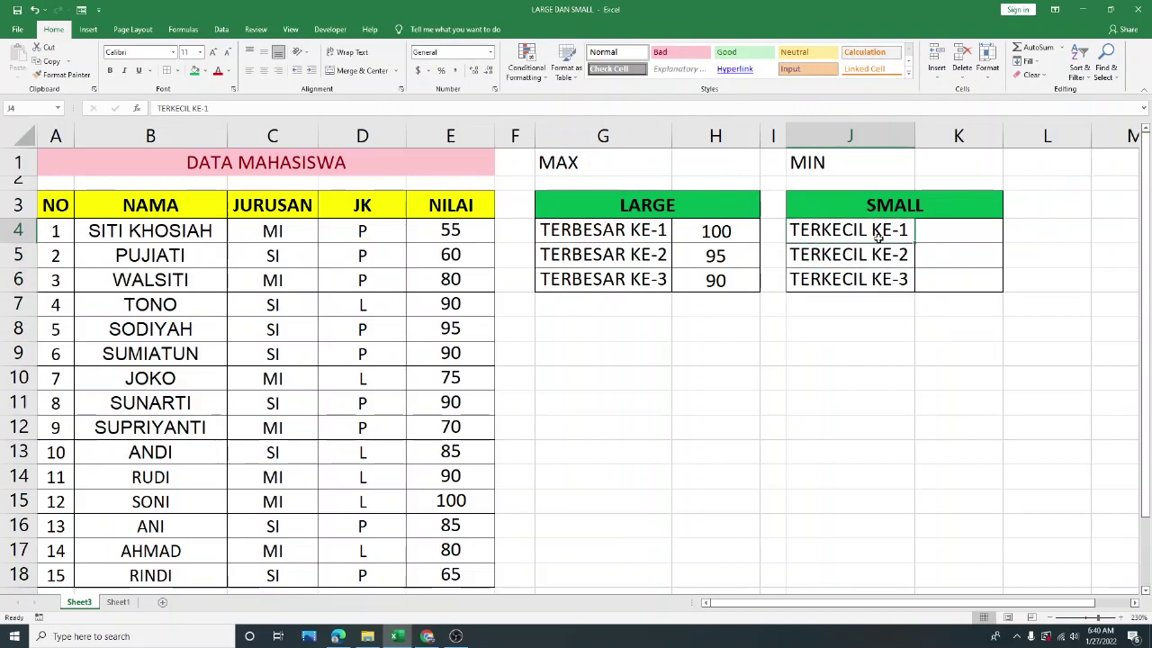
click(879, 252)
click(894, 286)
Enter the formula =SMALL(E4:E18,1) in cell K4 beside TERKECIL KE-1 and check it against the NILAI scores.
click(940, 231)
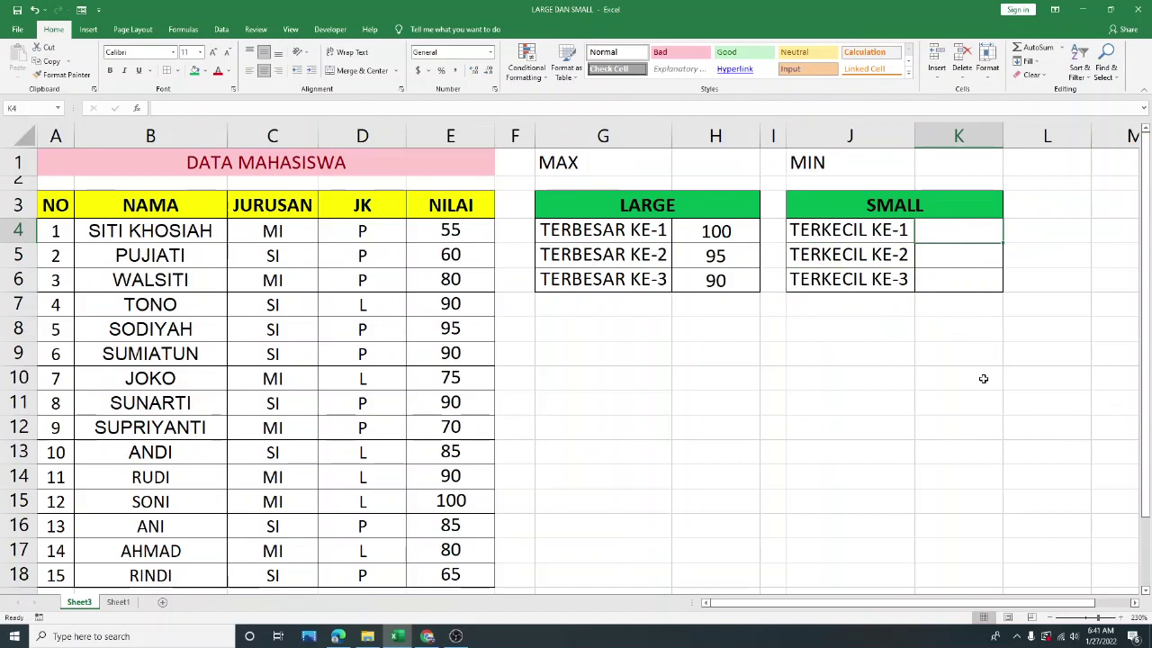
text(=)
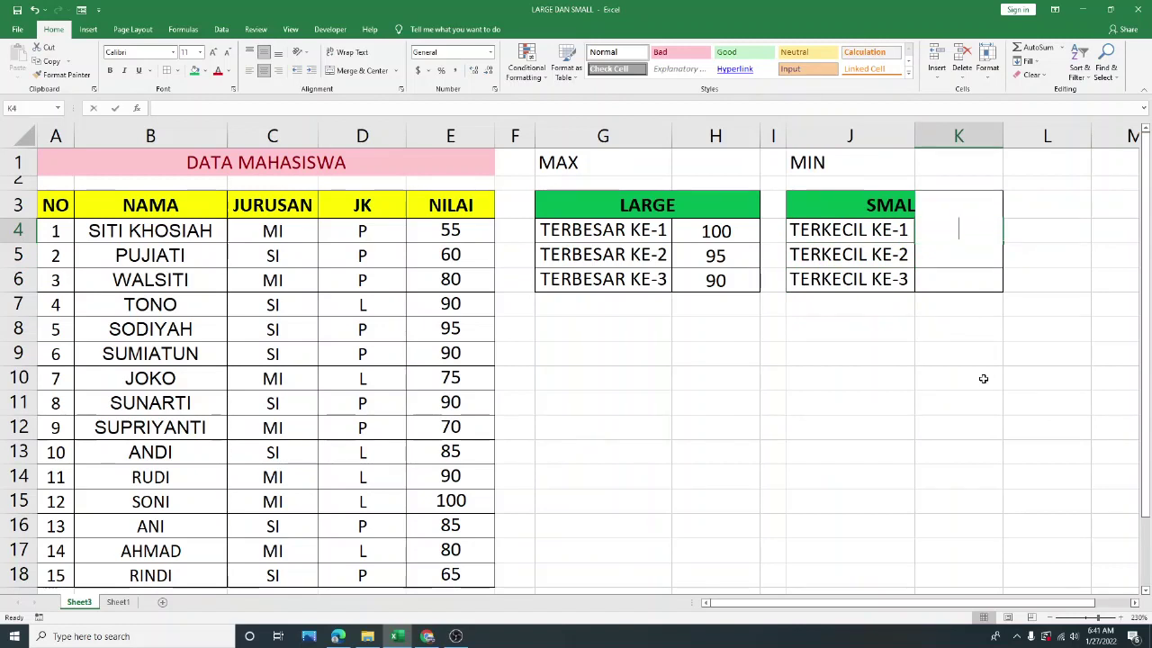
text(SMA)
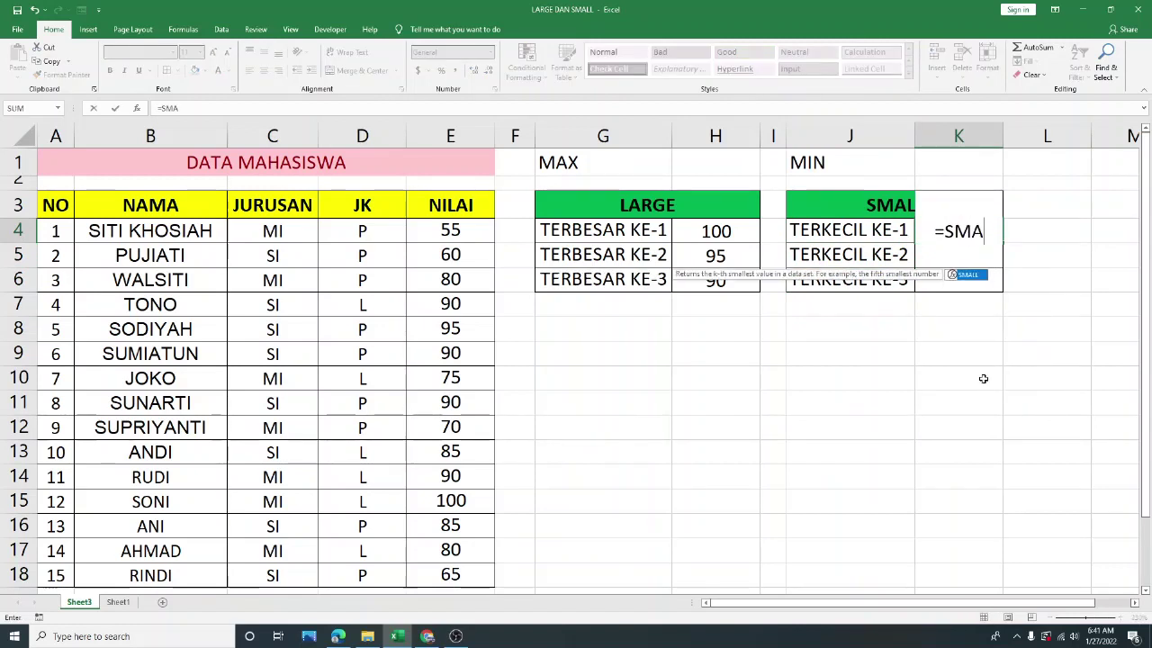
double_click(978, 273)
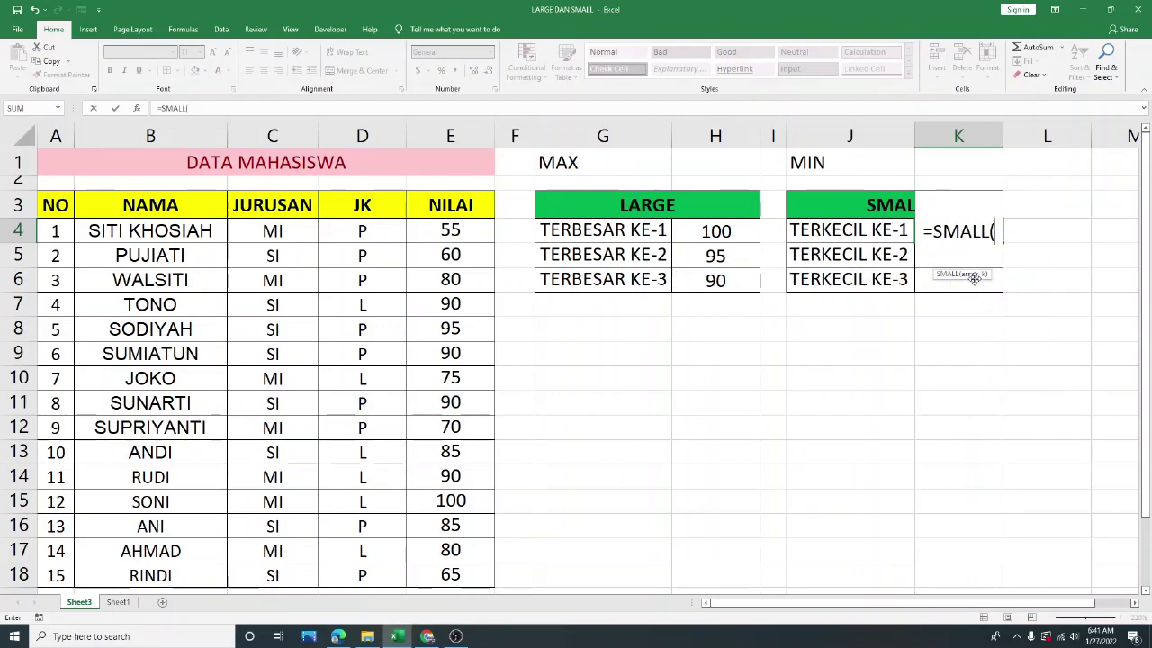
drag(452, 231, 454, 576)
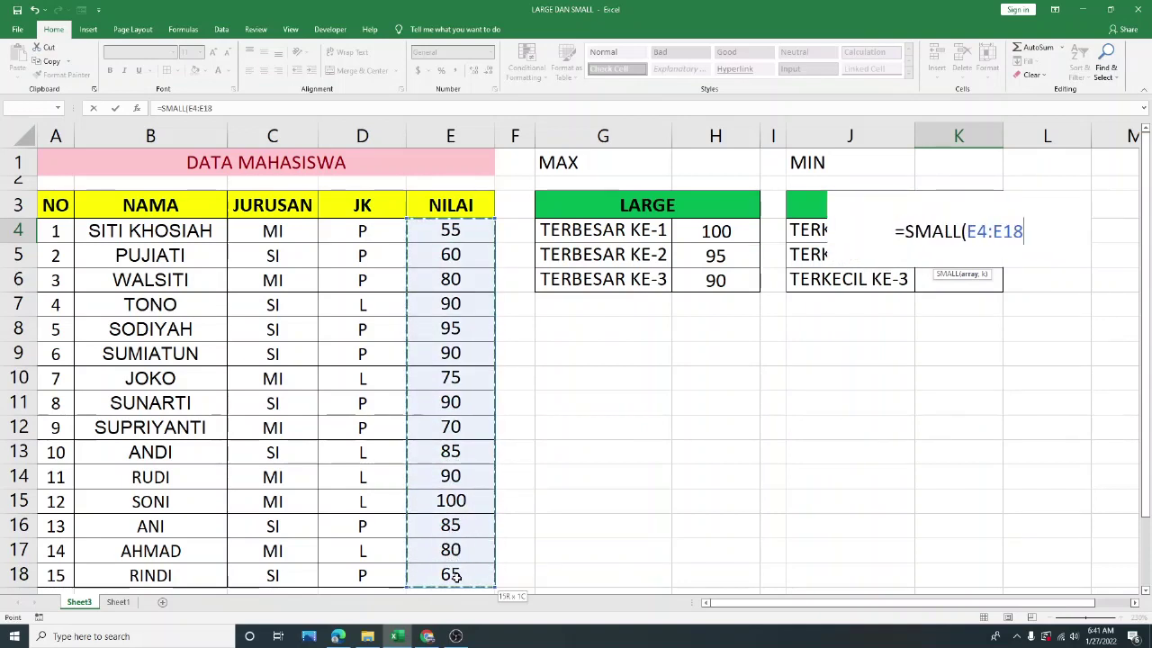
text(,1))
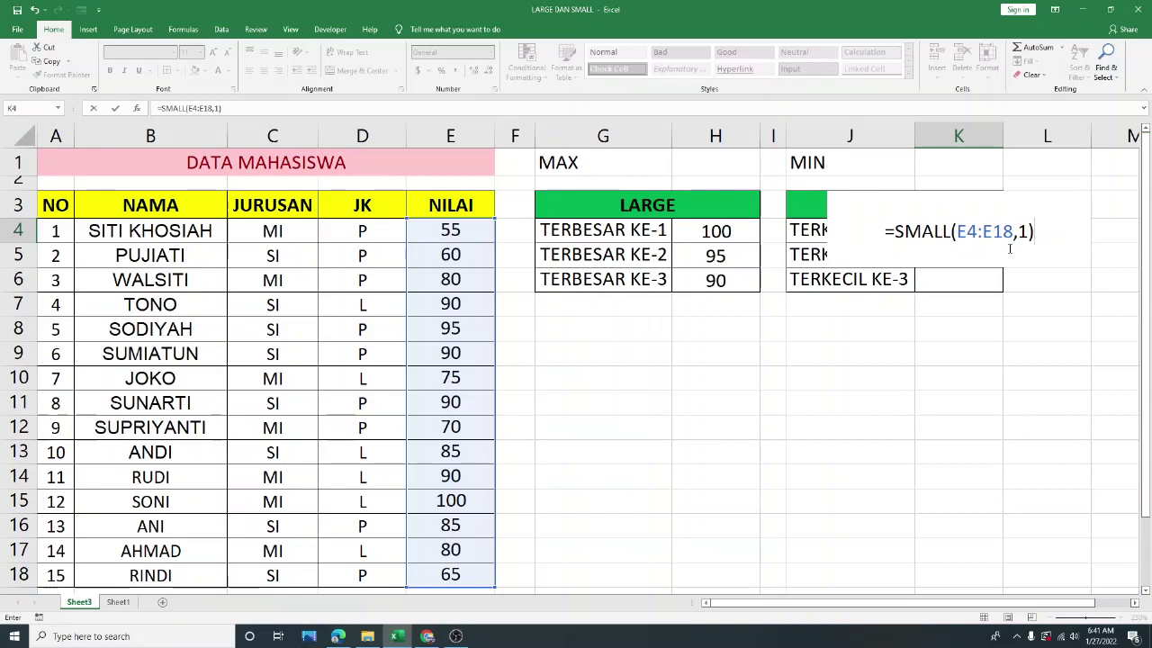
key(Return)
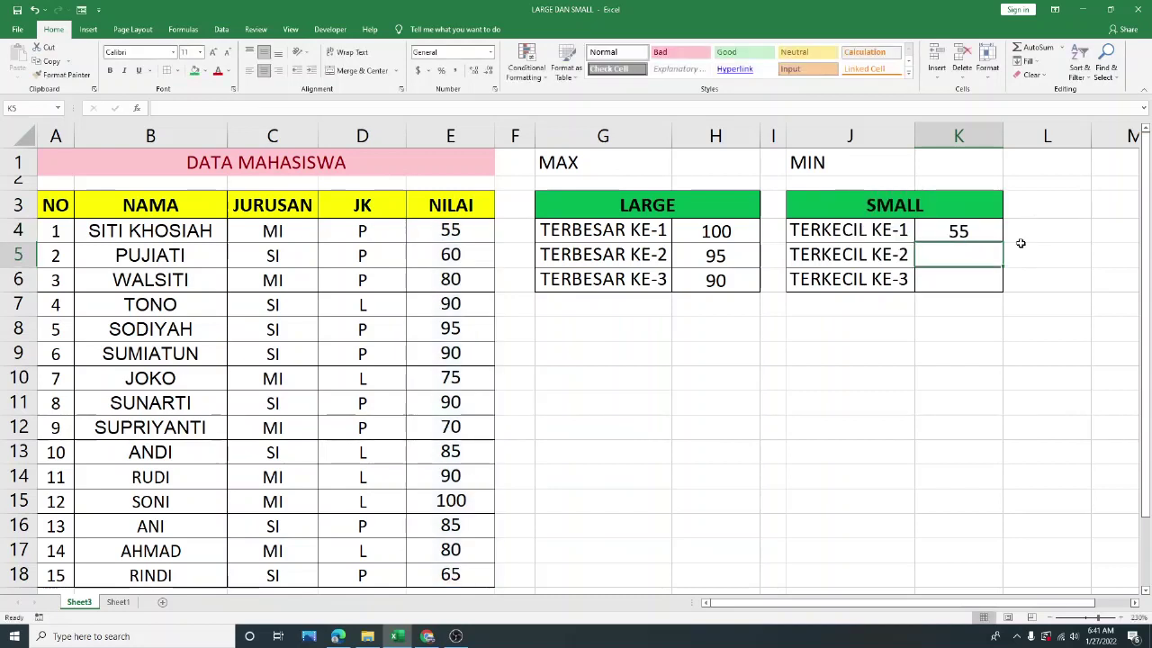
click(983, 231)
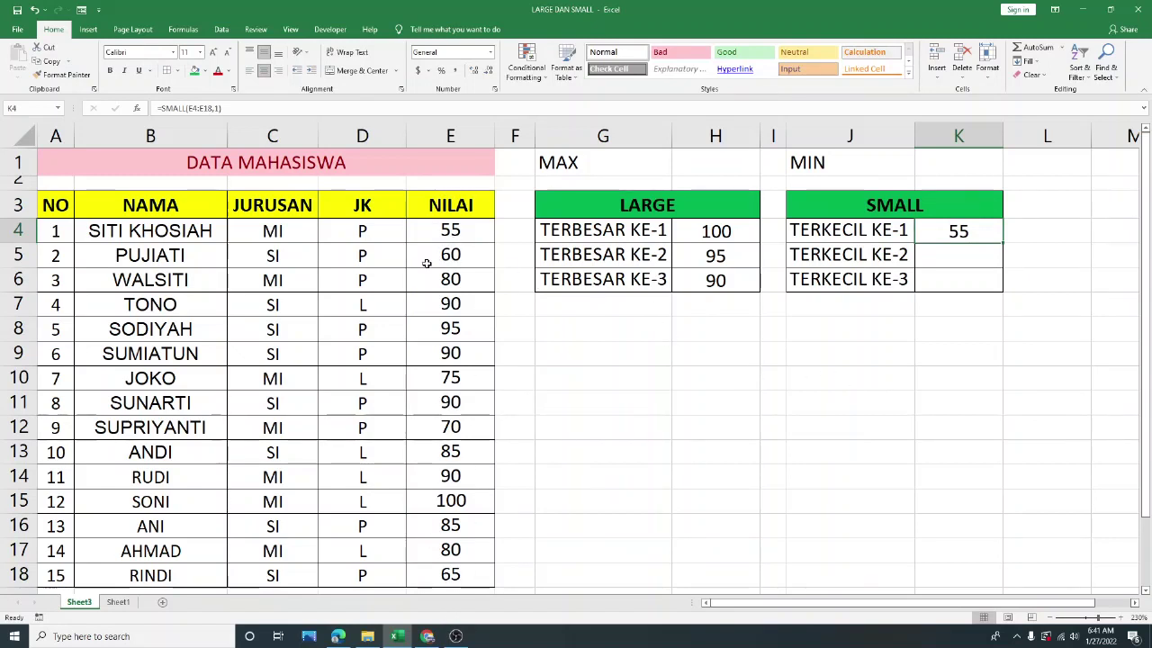
Enter the formula =SMALL(E4:E18,2) in cell K5 to find the second-smallest NILAI score.
click(963, 251)
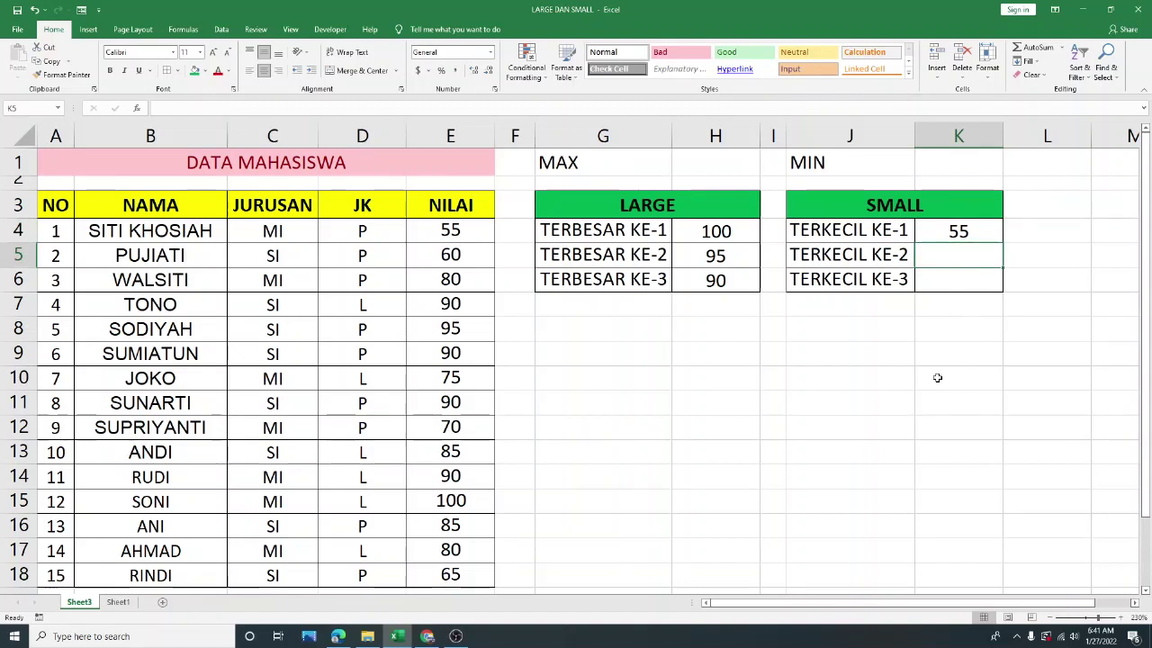
text(=SAMLL)
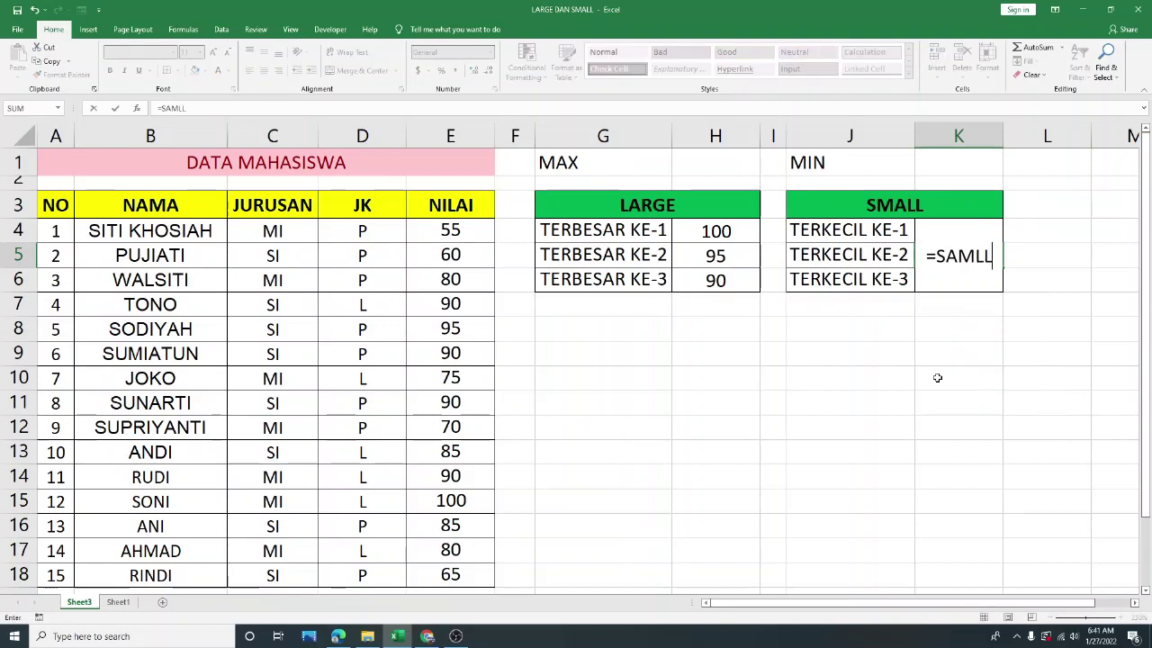
key(BackSpace)
key(BackSpace)
key(BackSpace)
key(BackSpace)
text(MA)
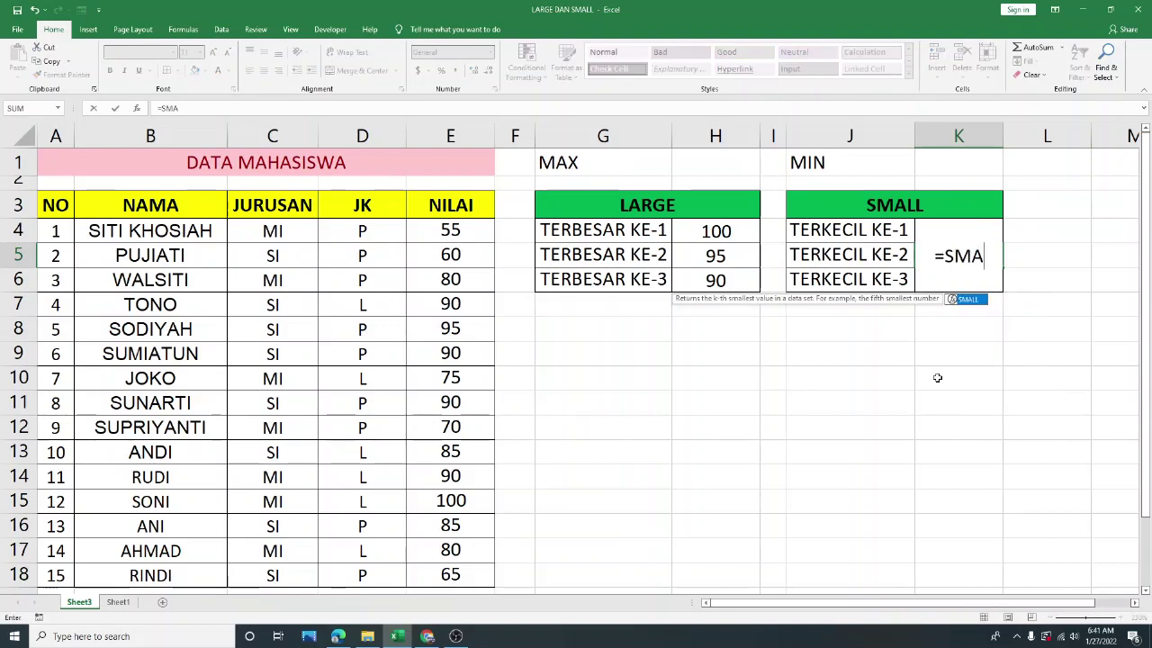
double_click(985, 300)
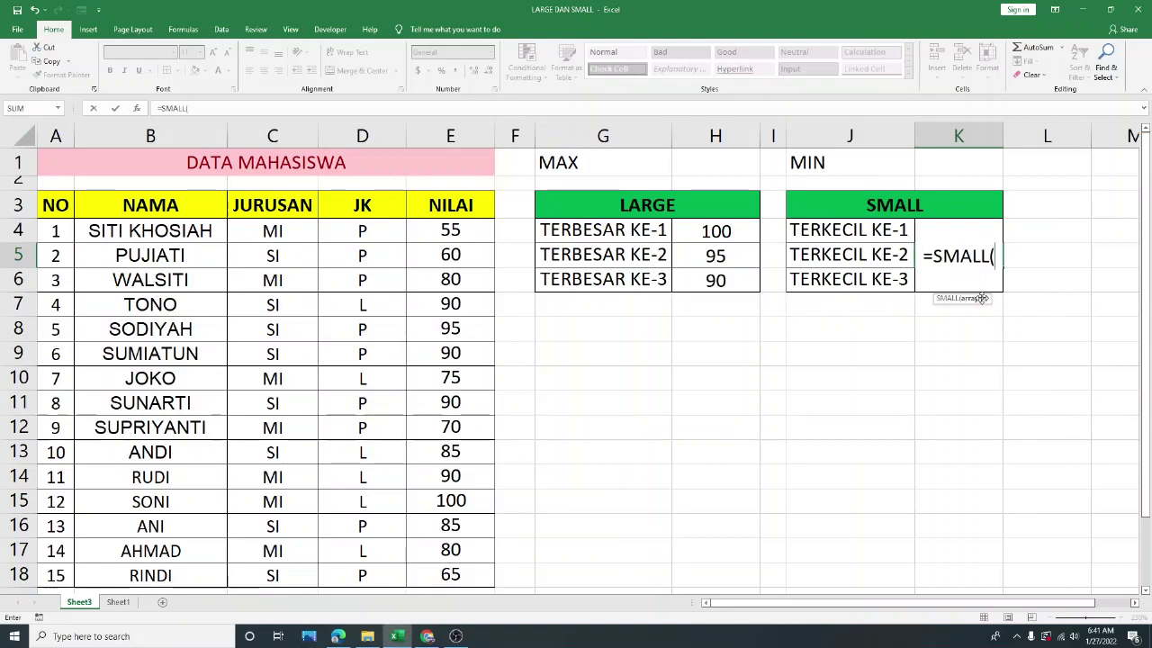
drag(464, 230, 447, 575)
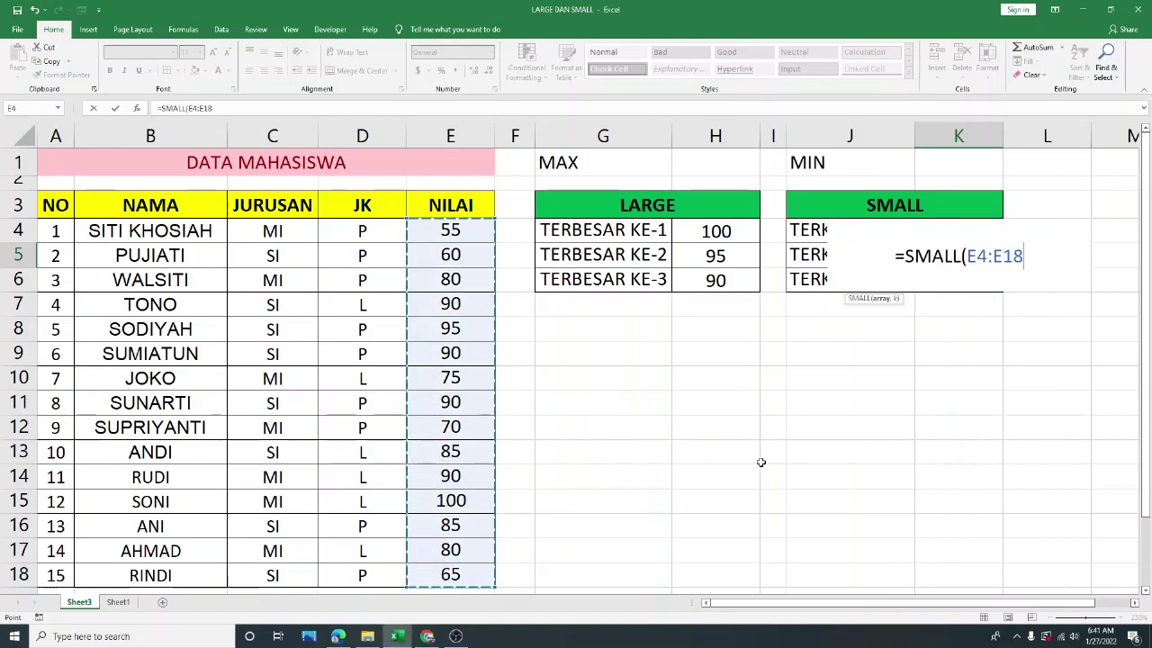
text(,2)
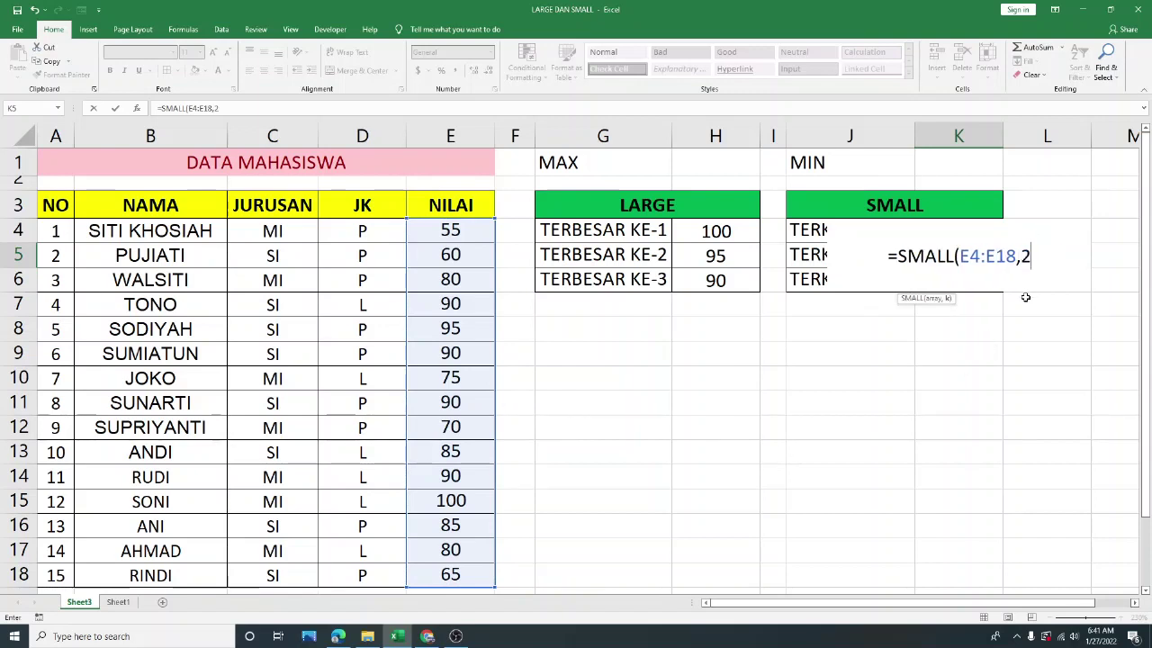
text())
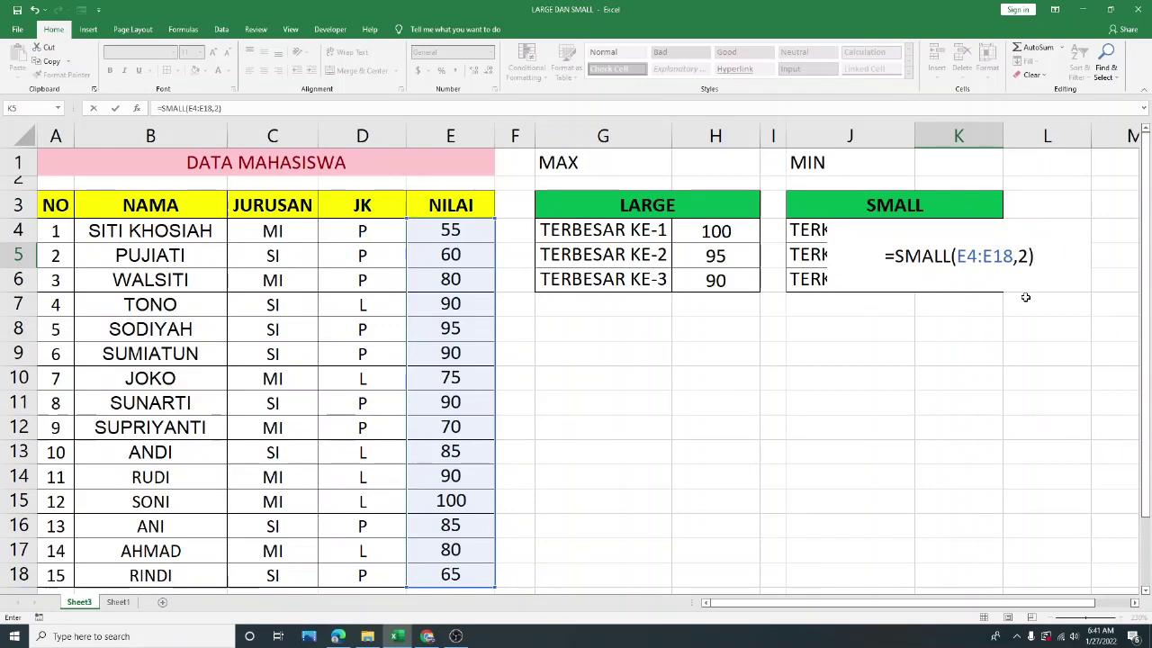
key(Return)
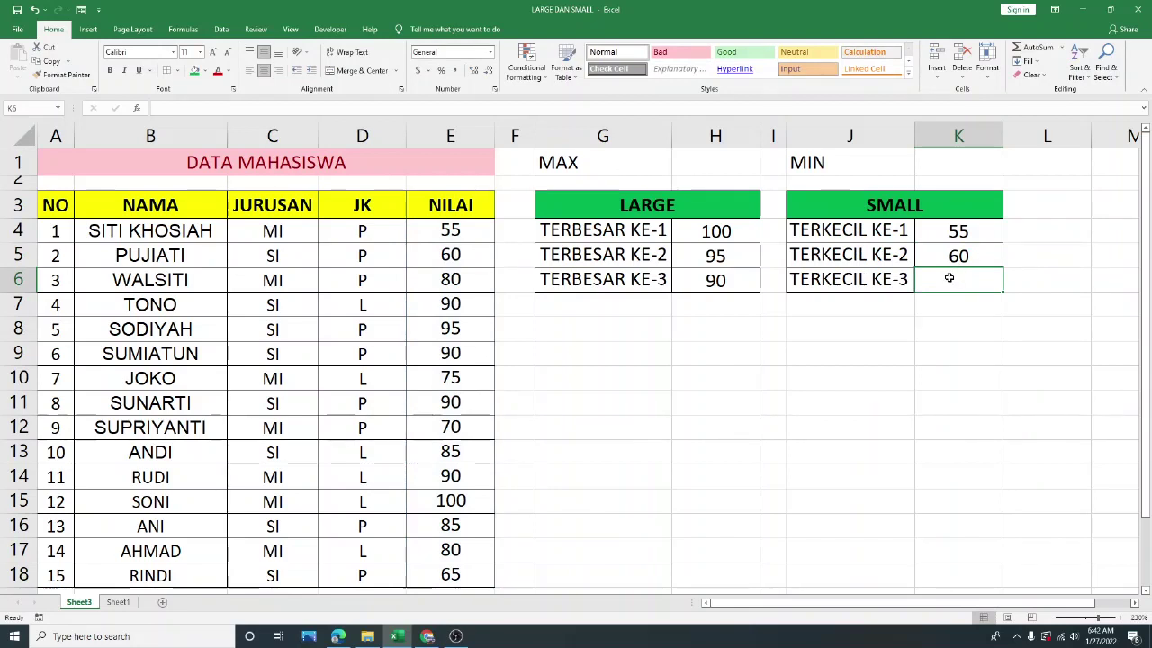
Enter the formula =SMALL(E4:E18,3) in cell K6 to find the third-smallest NILAI score.
text(=SMALL)
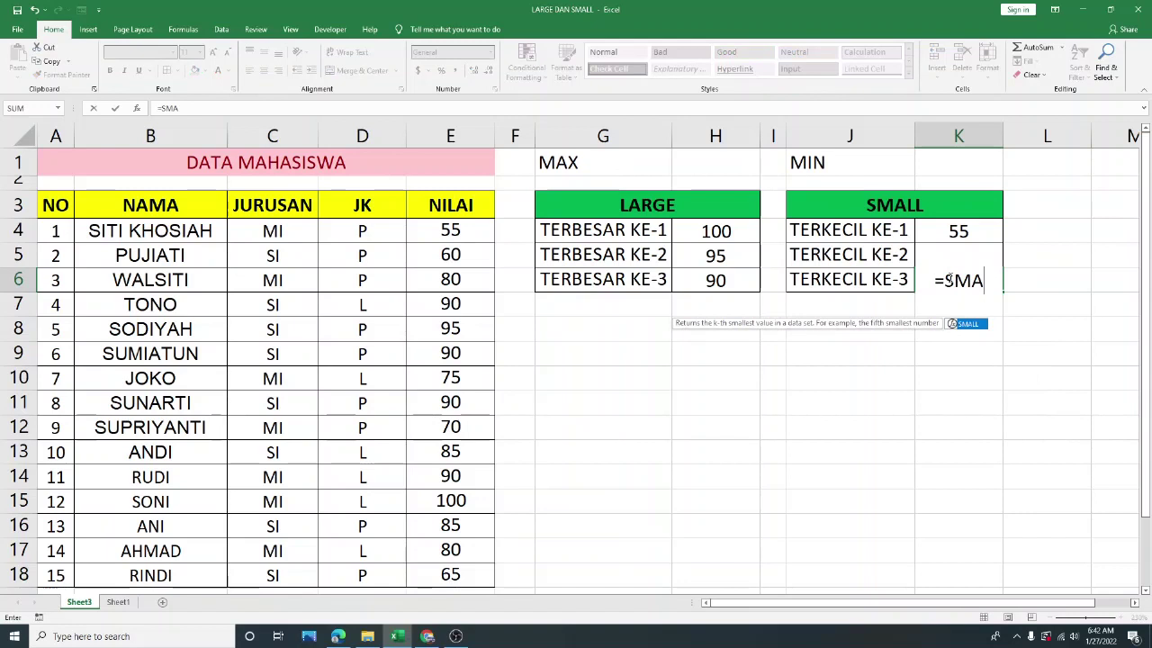
double_click(957, 324)
drag(473, 232, 468, 576)
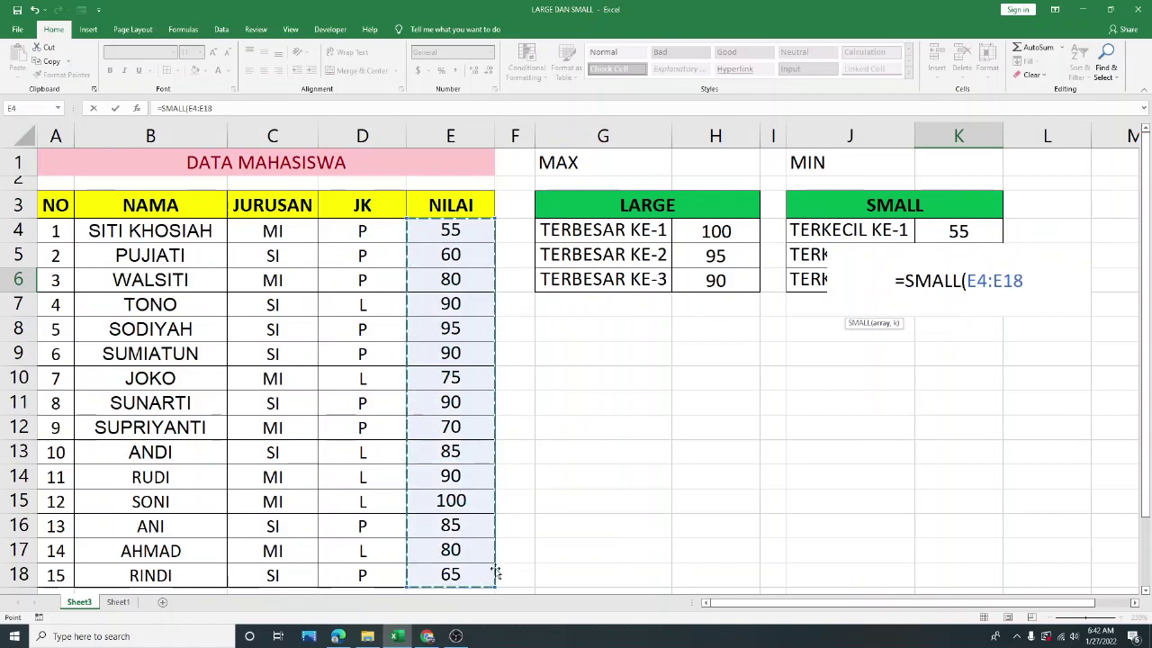
text(,3))
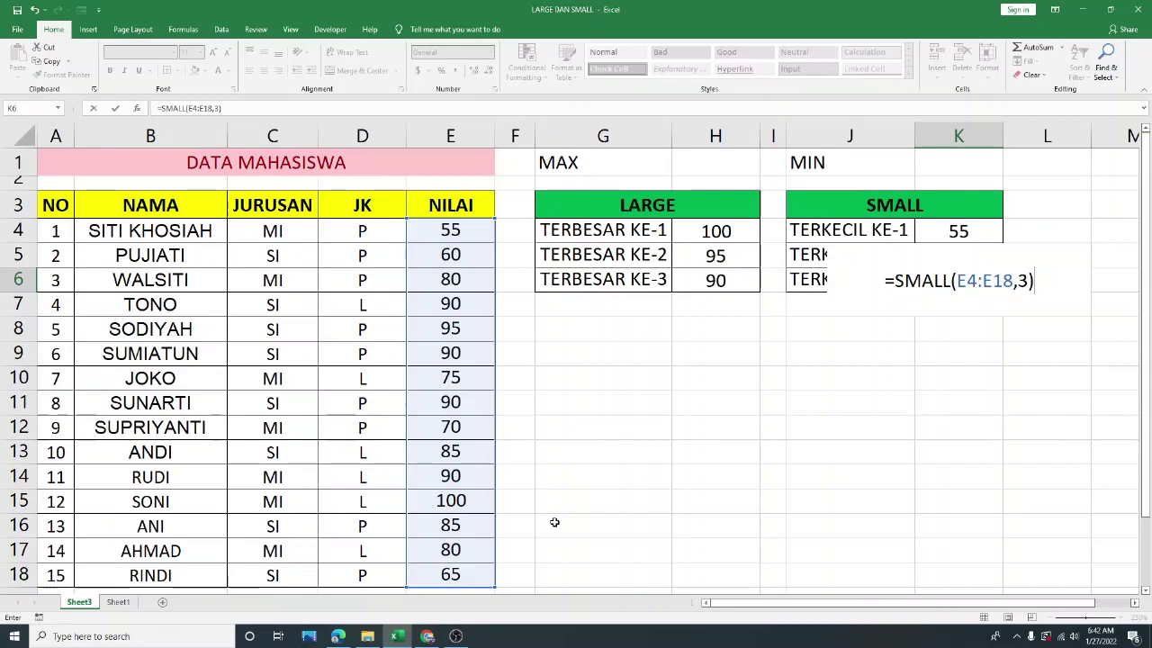
key(Return)
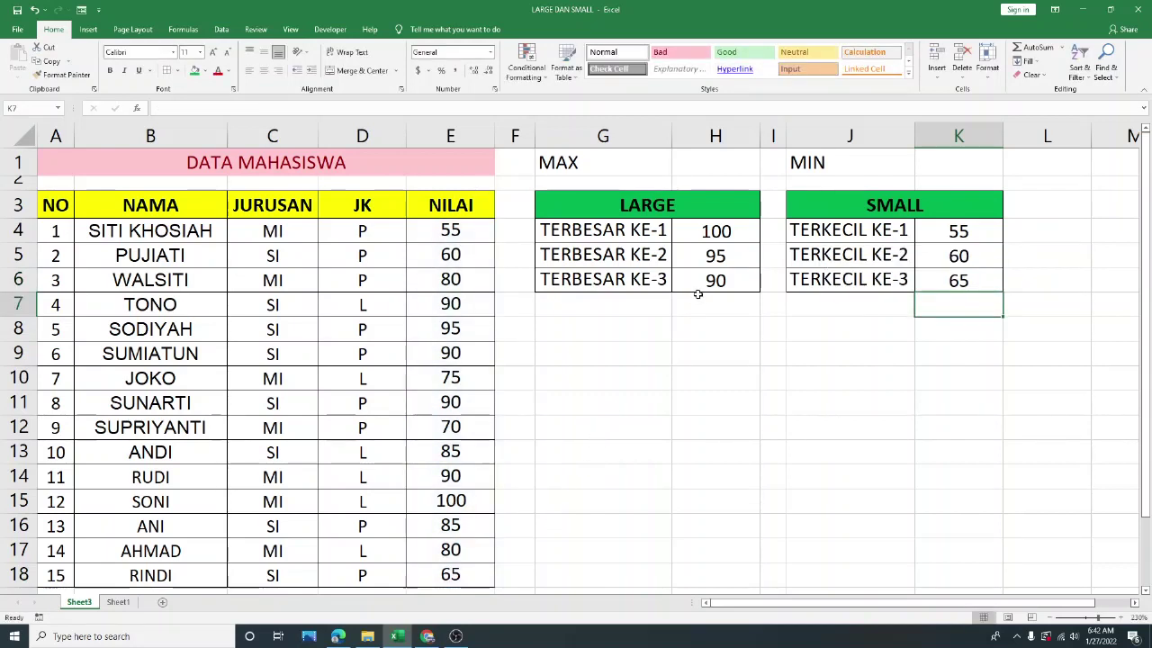
Review the results in K4:K6 and H4:H6, and compare the LARGE and SMALL headings with the MAX and MIN labels.
drag(942, 232, 955, 280)
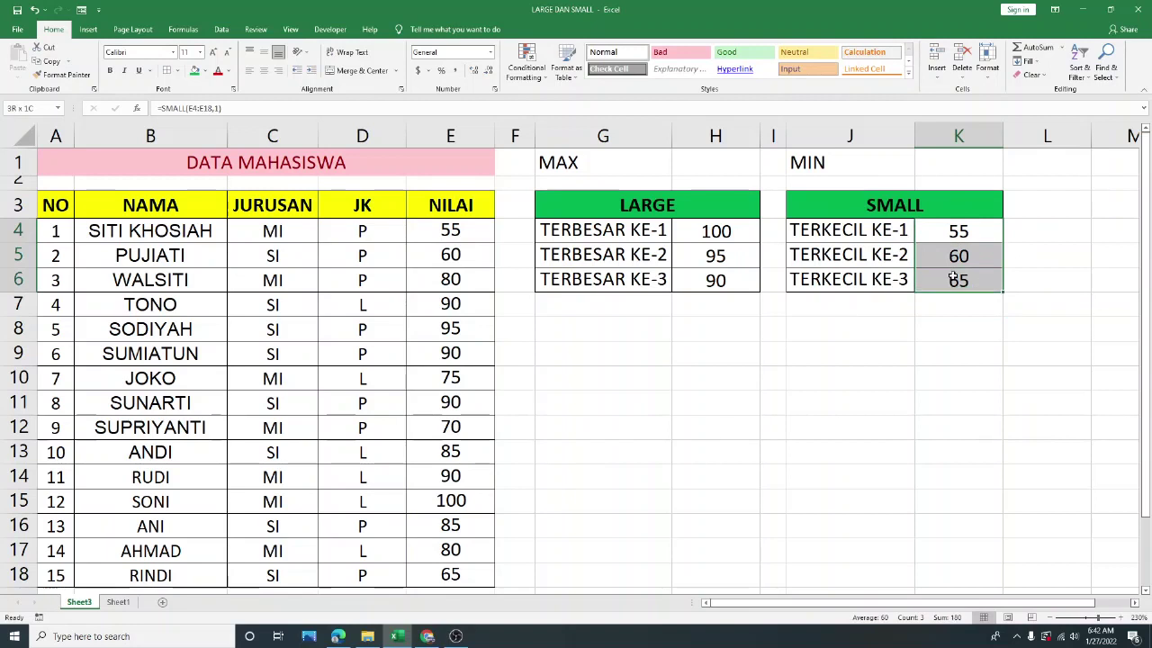
drag(705, 230, 716, 282)
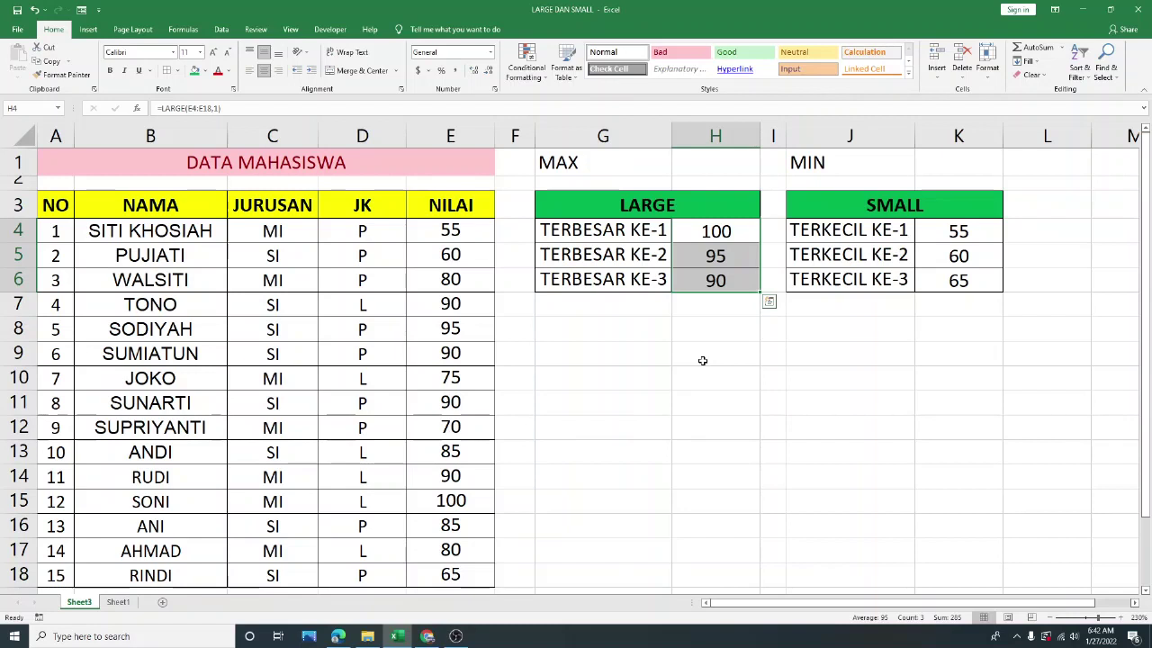
click(895, 205)
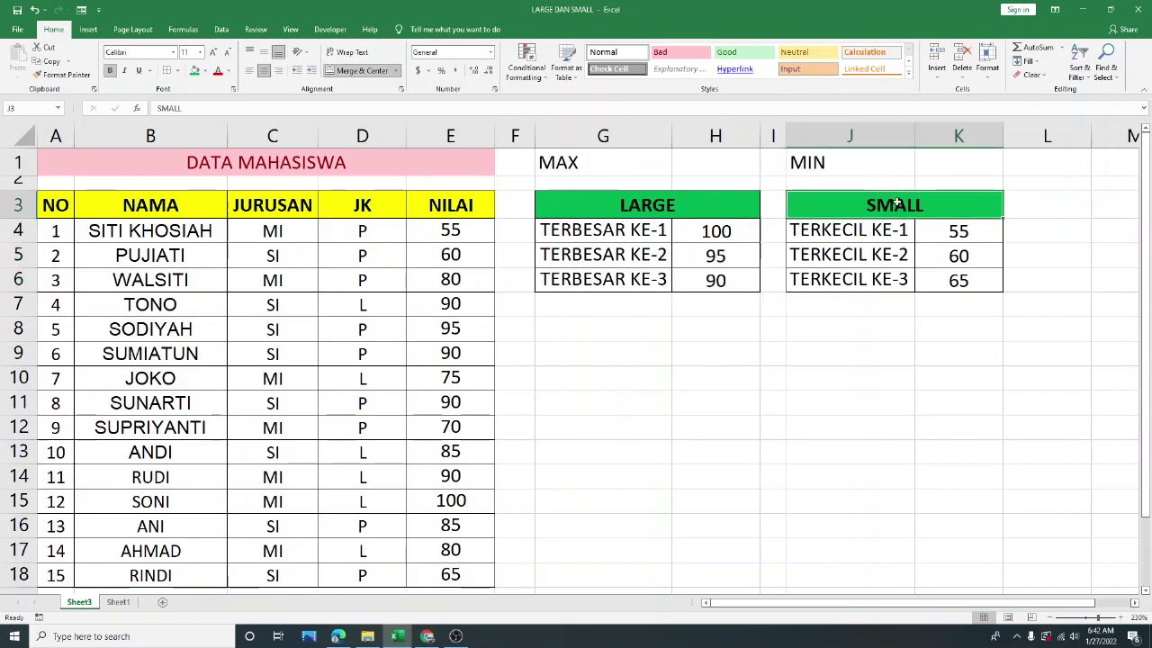
click(639, 164)
click(812, 164)
click(697, 214)
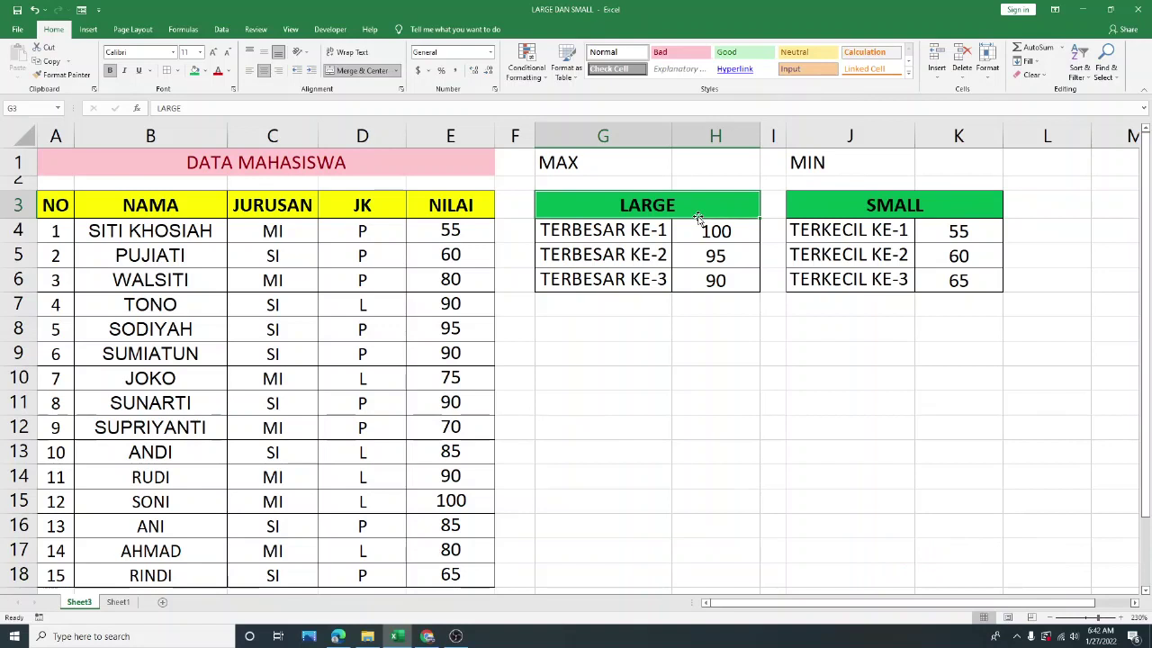
click(888, 205)
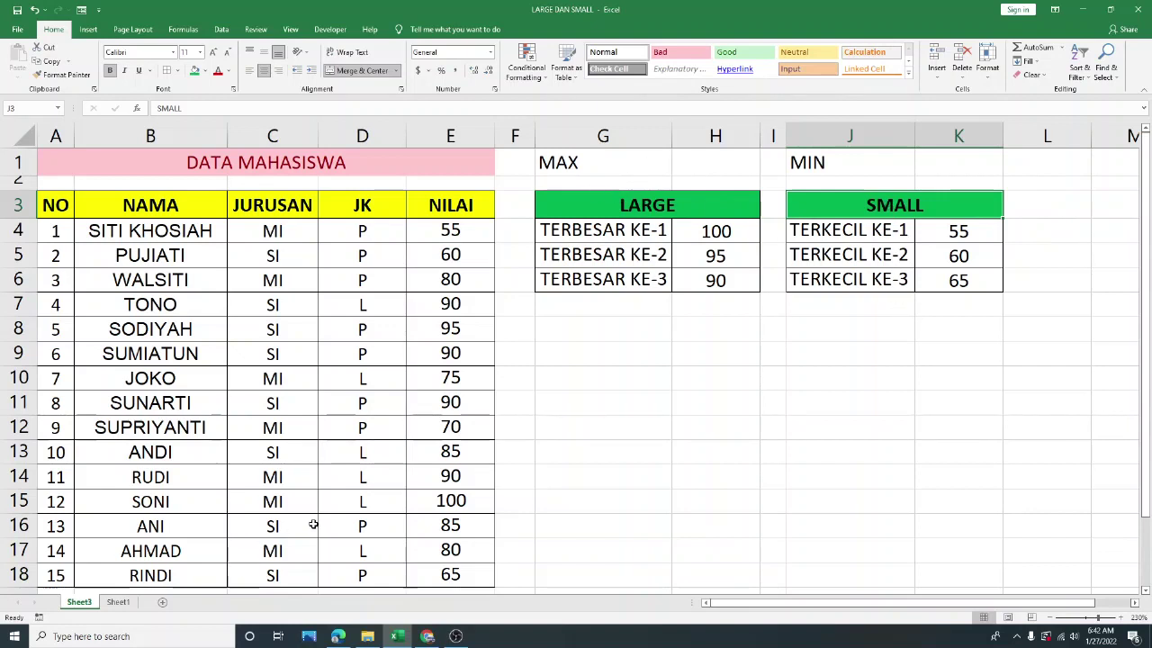
Reread the SMALL and LARGE function definitions on Sheet1, and return to the completed tables on Sheet3.
click(118, 603)
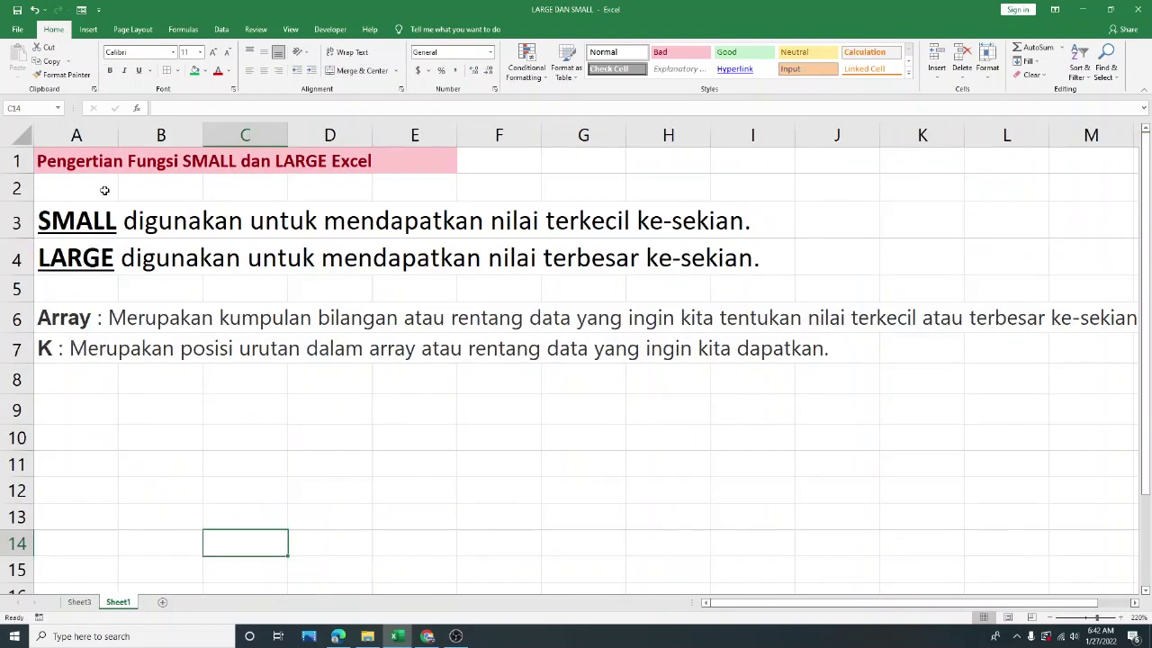
click(82, 224)
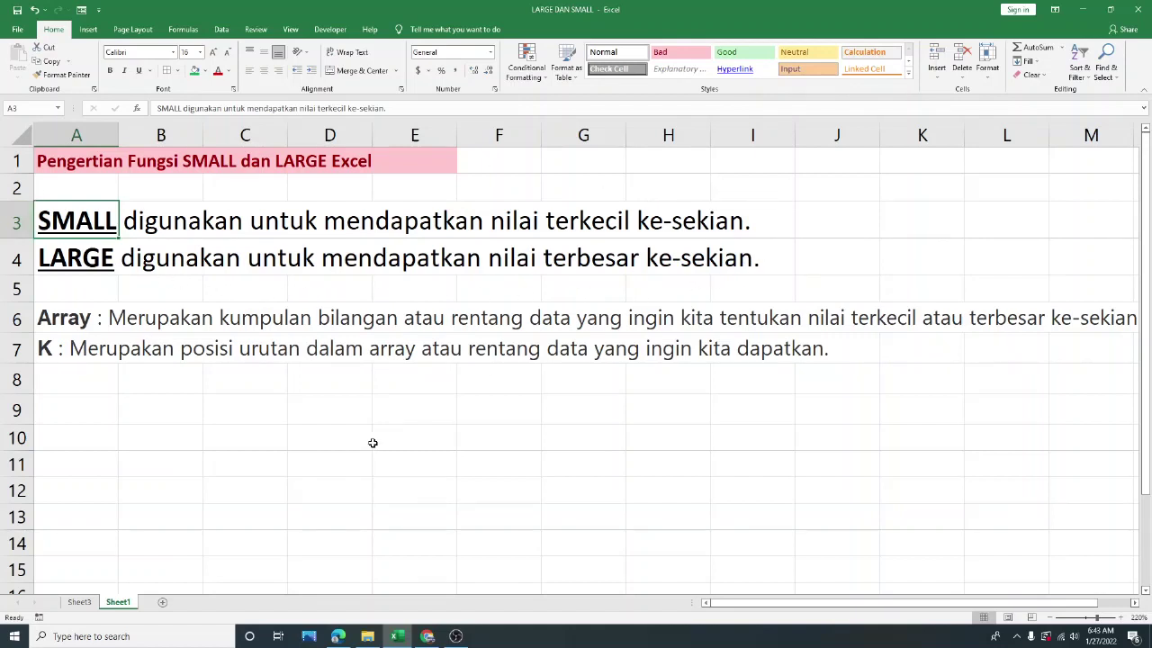
click(79, 601)
click(668, 449)
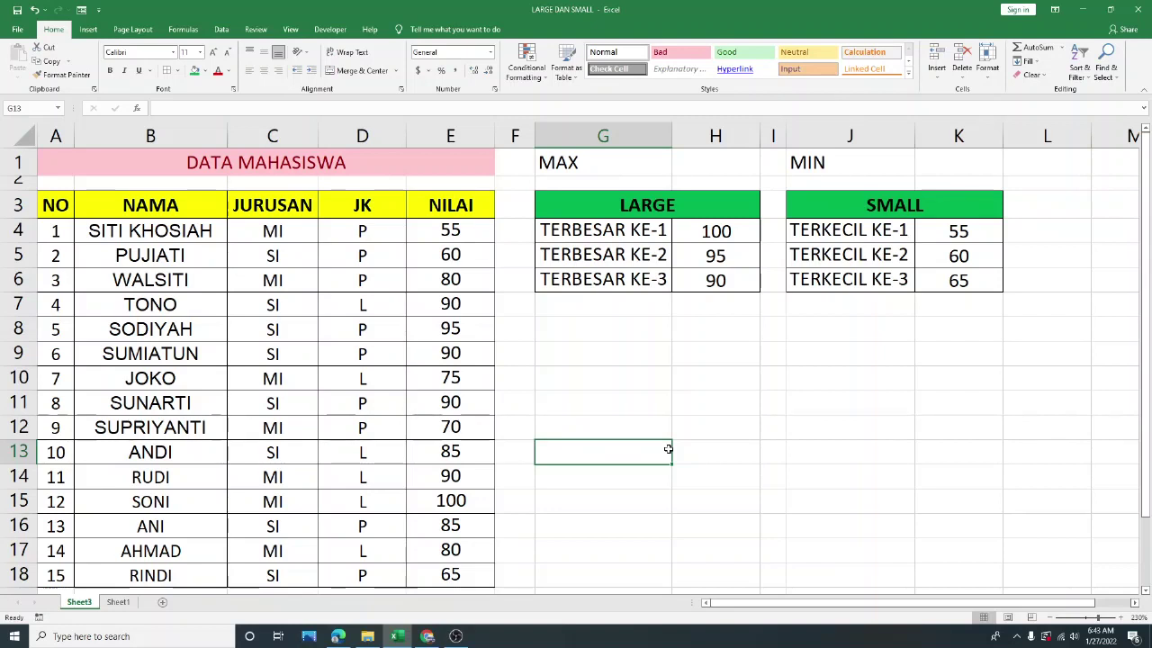
click(710, 324)
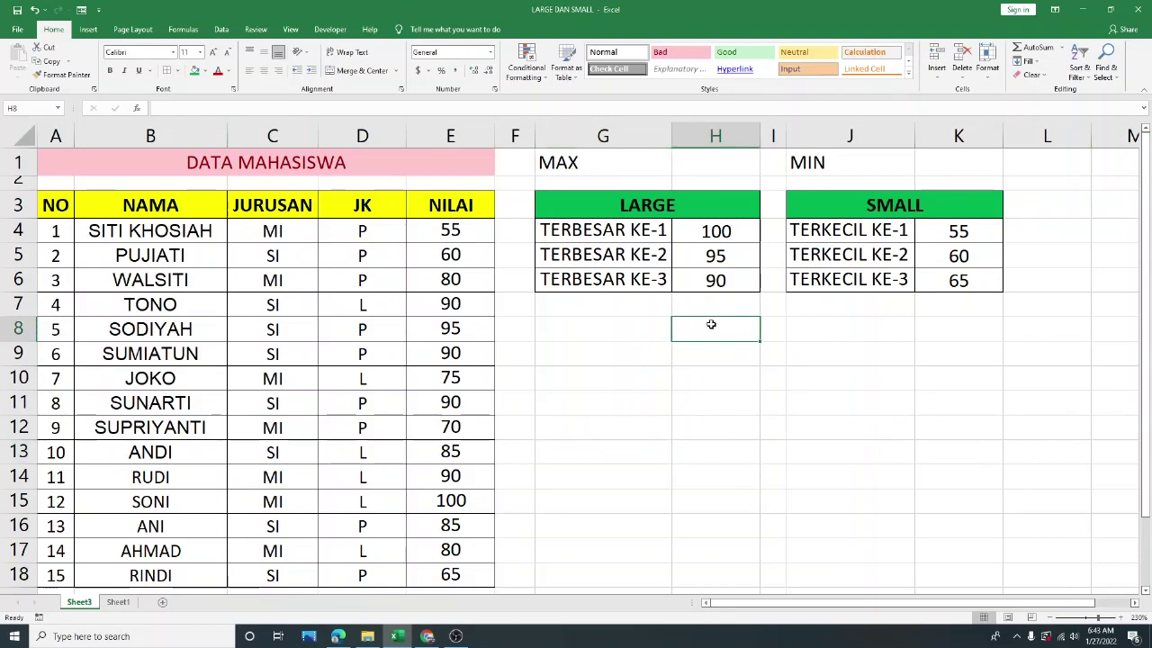